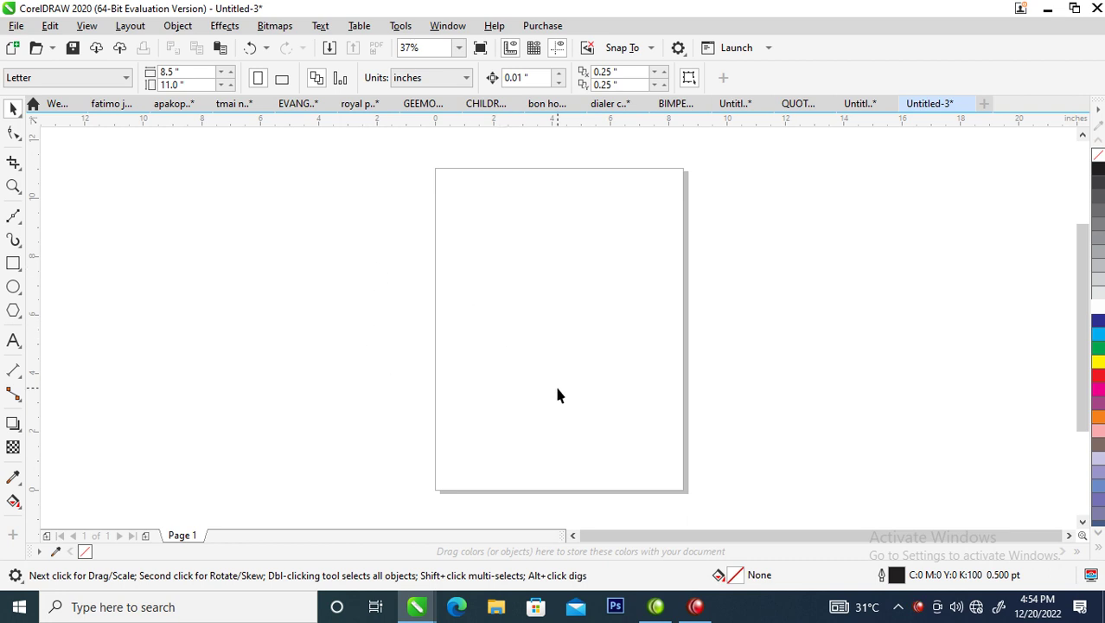
# Add the artistic text "707 Club" in the FuturaTEE font and place it near the middle of the page.
pyautogui.click(13, 340)
pyautogui.click(501, 222)
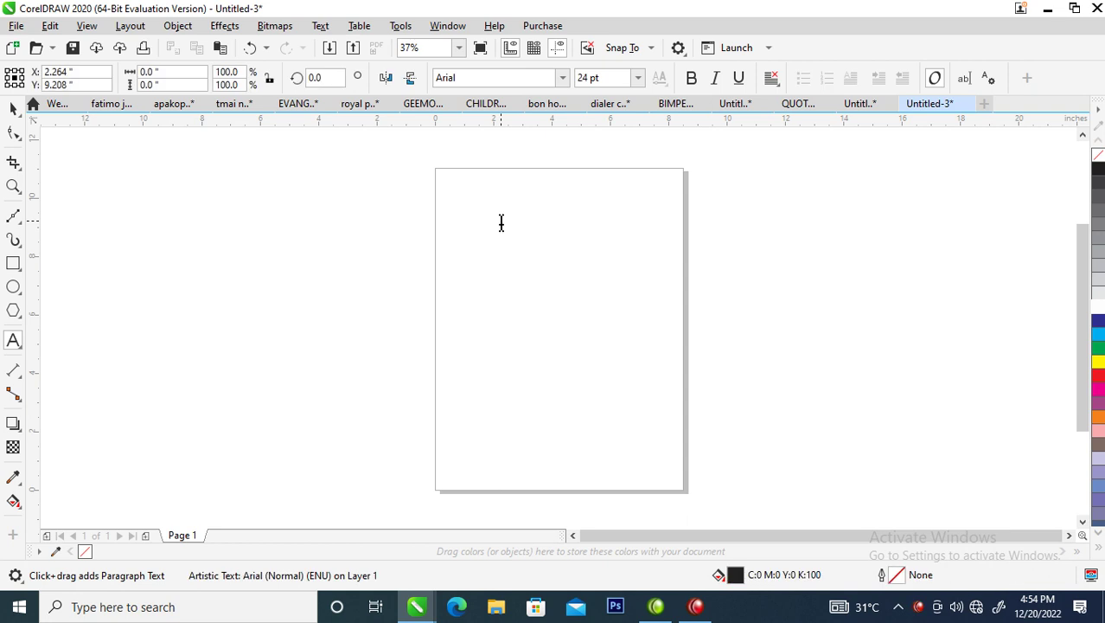
pyautogui.write('207 Club')
pyautogui.hotkey('ctrl', 'space')
pyautogui.press('z')
pyautogui.moveTo(379, 160); pyautogui.dragTo(863, 353)
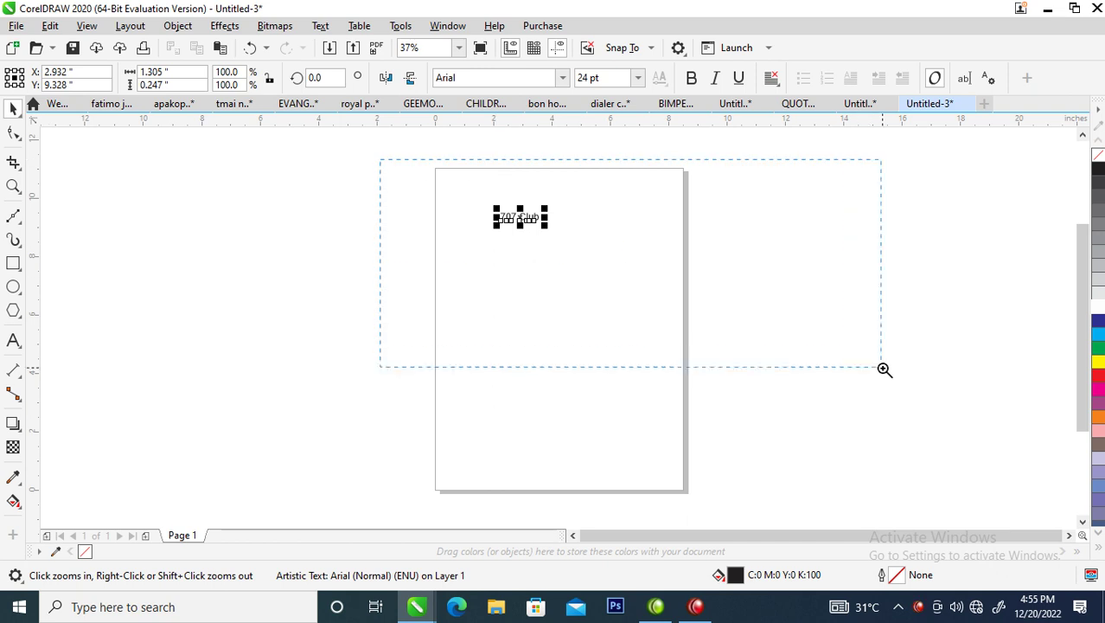
pyautogui.press('space')
pyautogui.moveTo(375, 241); pyautogui.dragTo(434, 377)
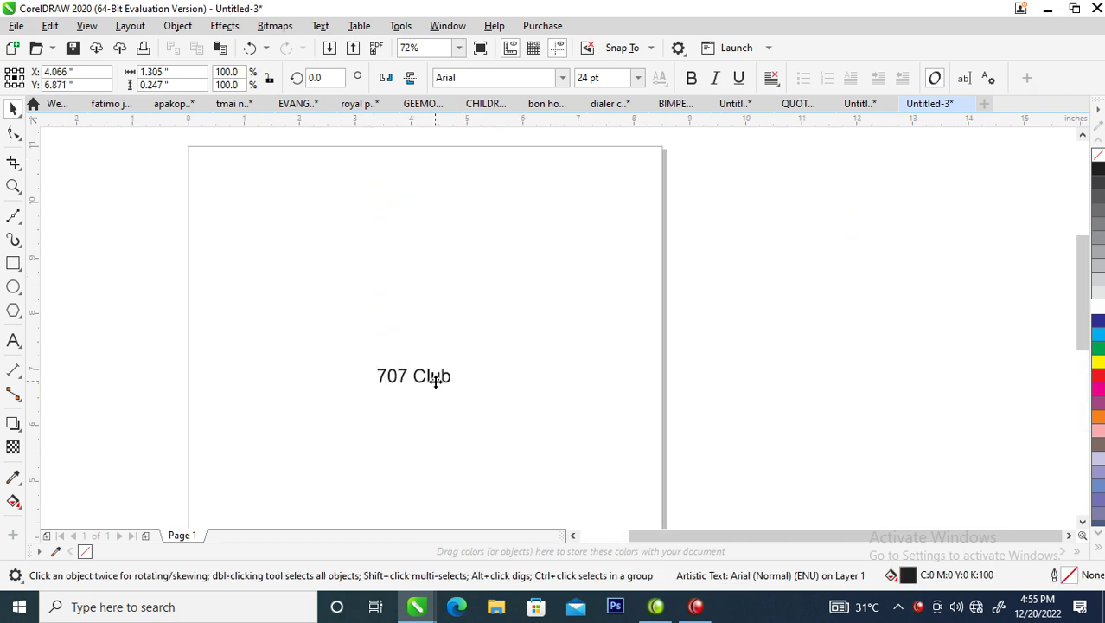
pyautogui.click(560, 79)
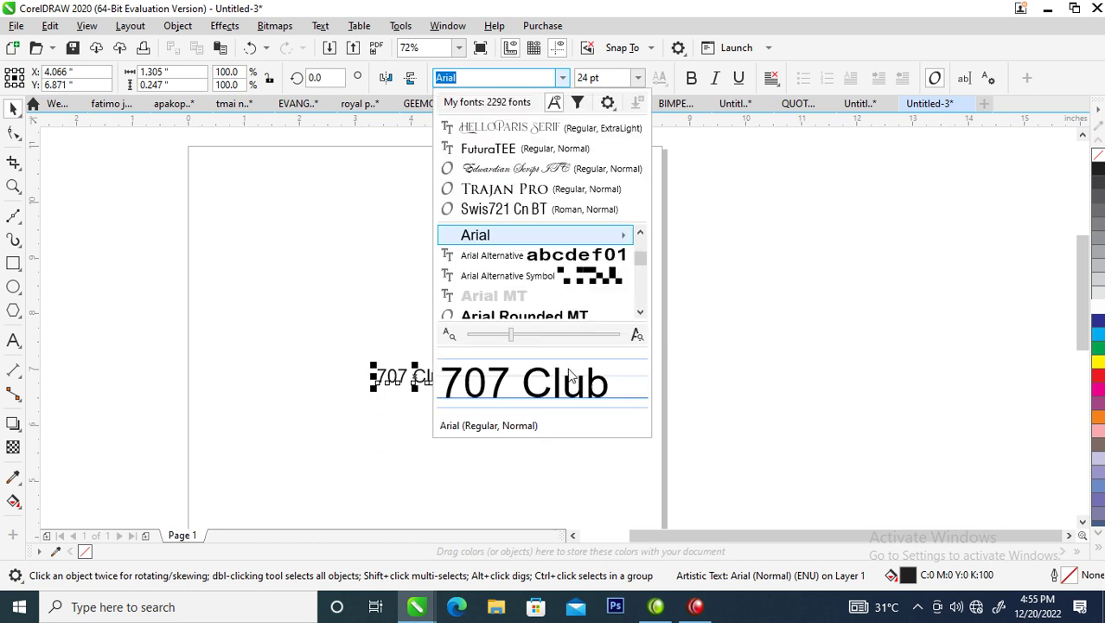
pyautogui.click(506, 149)
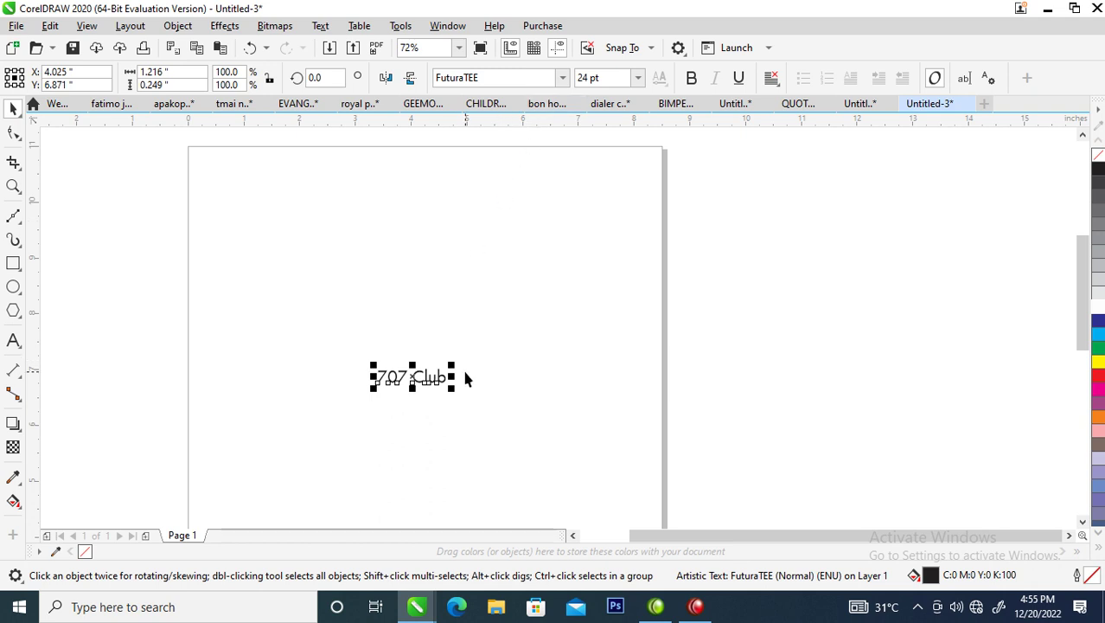
# Draw a circle about 0.7 inches across above the text and add a concentric inner copy scaled to 79.5%.
pyautogui.press('z')
pyautogui.moveTo(318, 236); pyautogui.dragTo(550, 425)
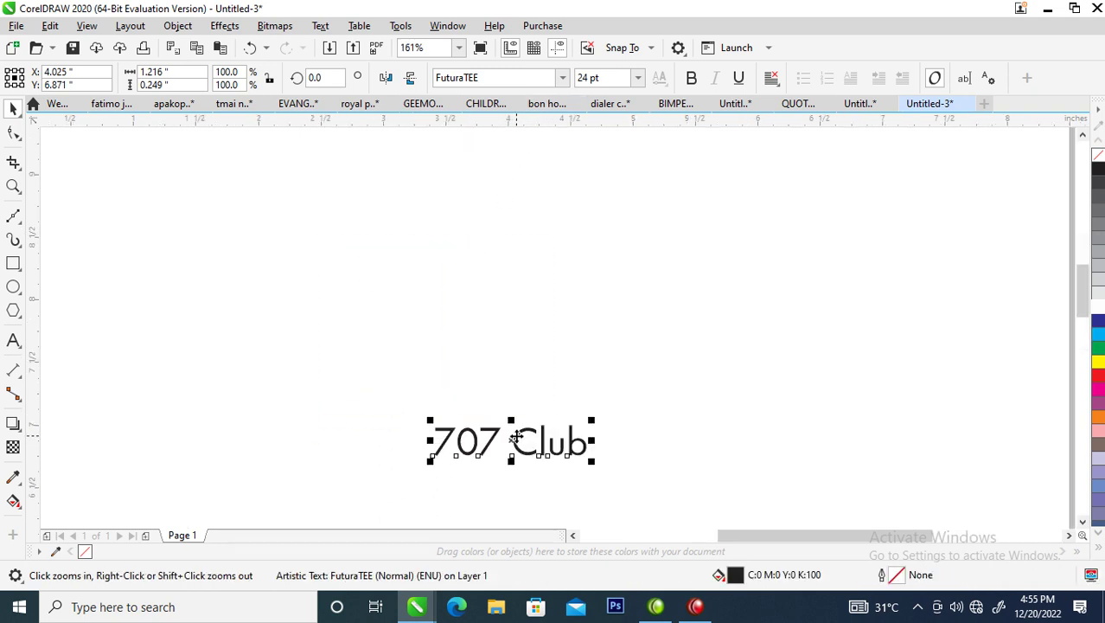
pyautogui.press('F2')
pyautogui.moveTo(301, 258); pyautogui.dragTo(736, 491)
pyautogui.click(14, 288)
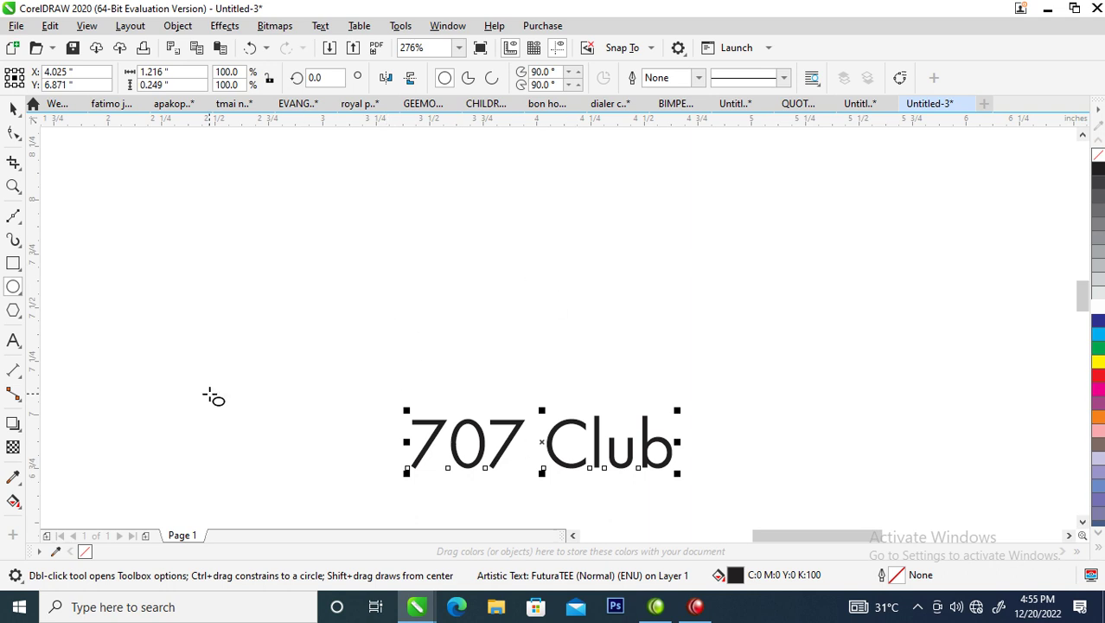
pyautogui.moveTo(436, 218); pyautogui.dragTo(583, 369)
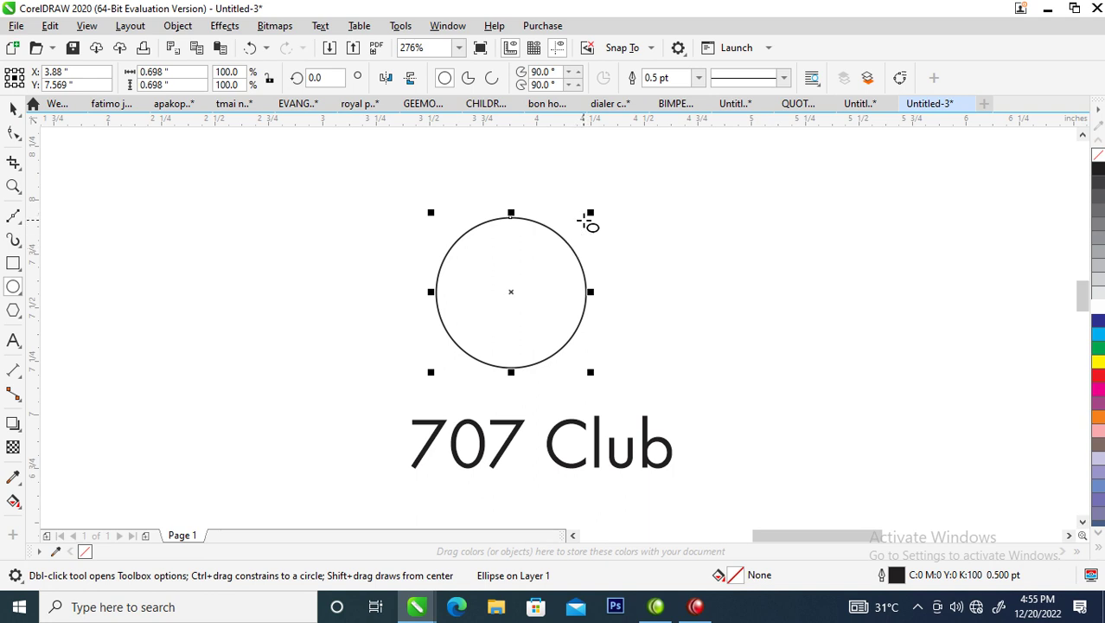
pyautogui.press('space')
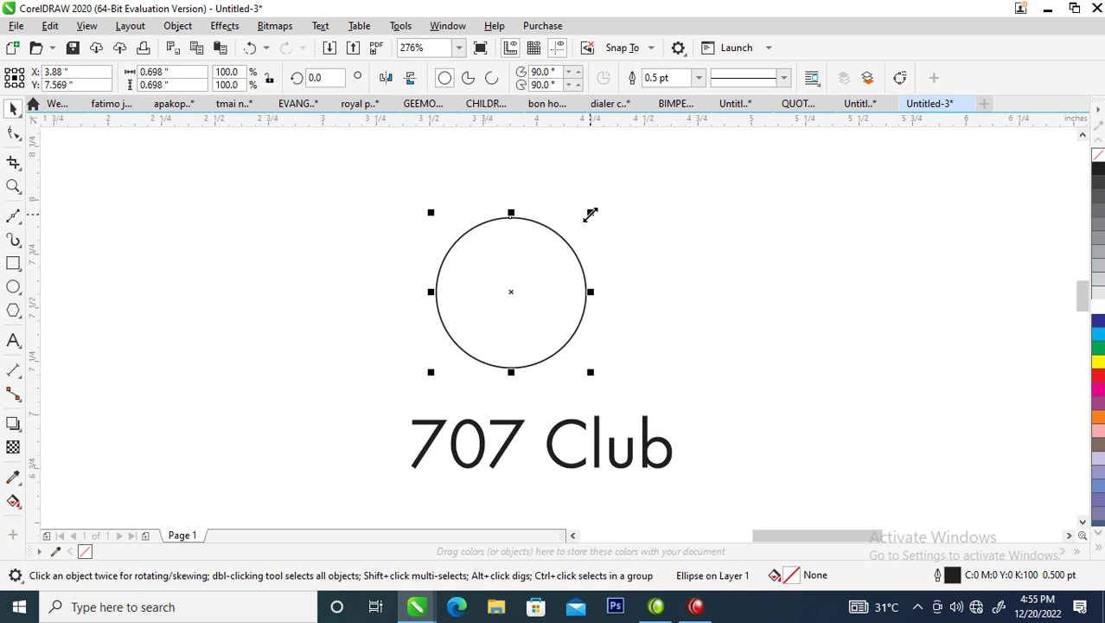
pyautogui.moveTo(590, 215); pyautogui.dragTo(588, 230)
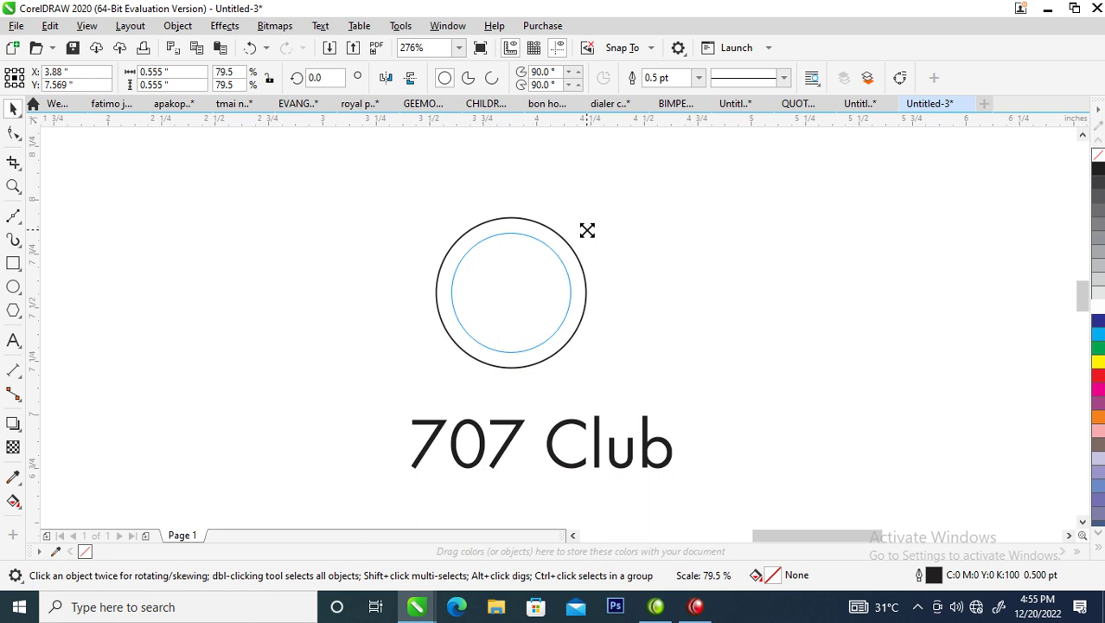
pyautogui.moveTo(588, 230); pyautogui.dragTo(587, 230)
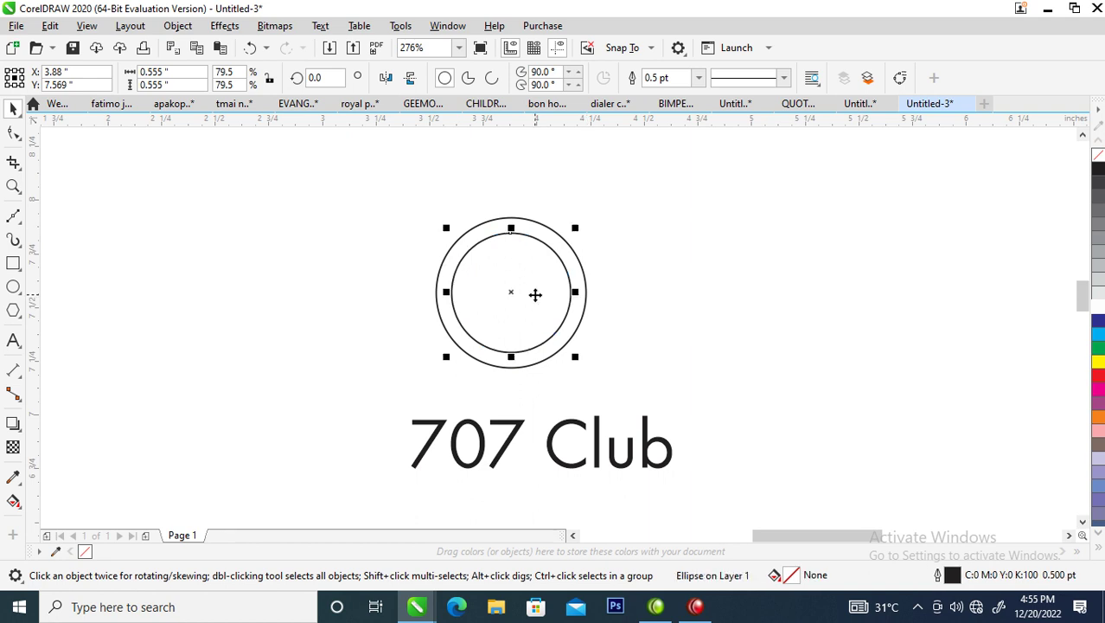
# Draw a horizontal bar about 0.64 by 0.08 inches, as thick as the ring, extending rightward from the ring's top.
pyautogui.press('z')
pyautogui.moveTo(318, 180); pyautogui.dragTo(757, 422)
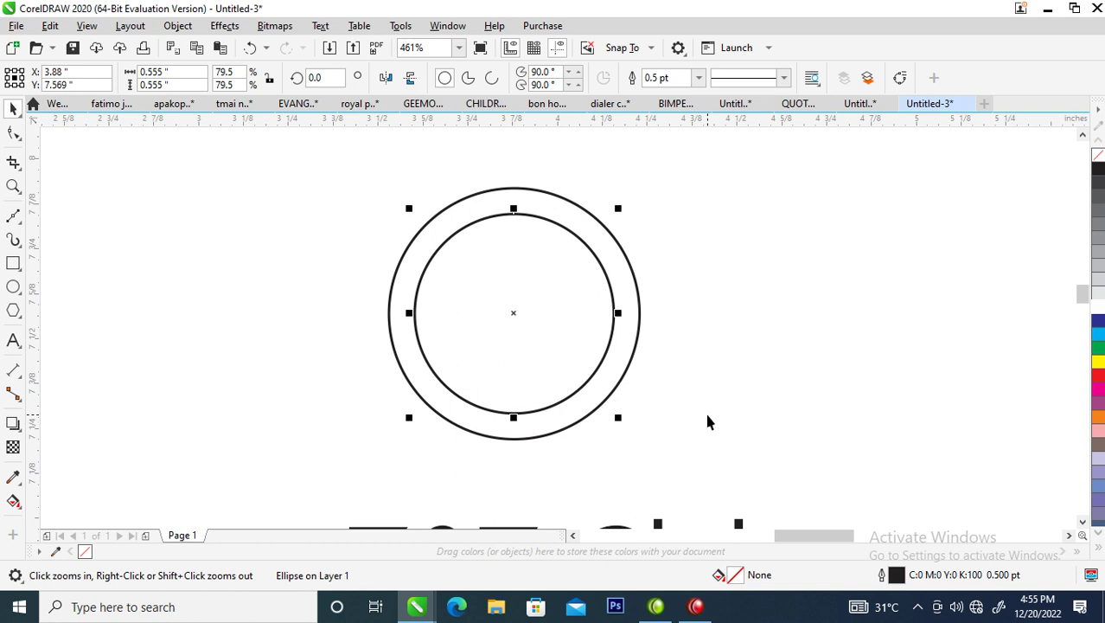
pyautogui.click(13, 263)
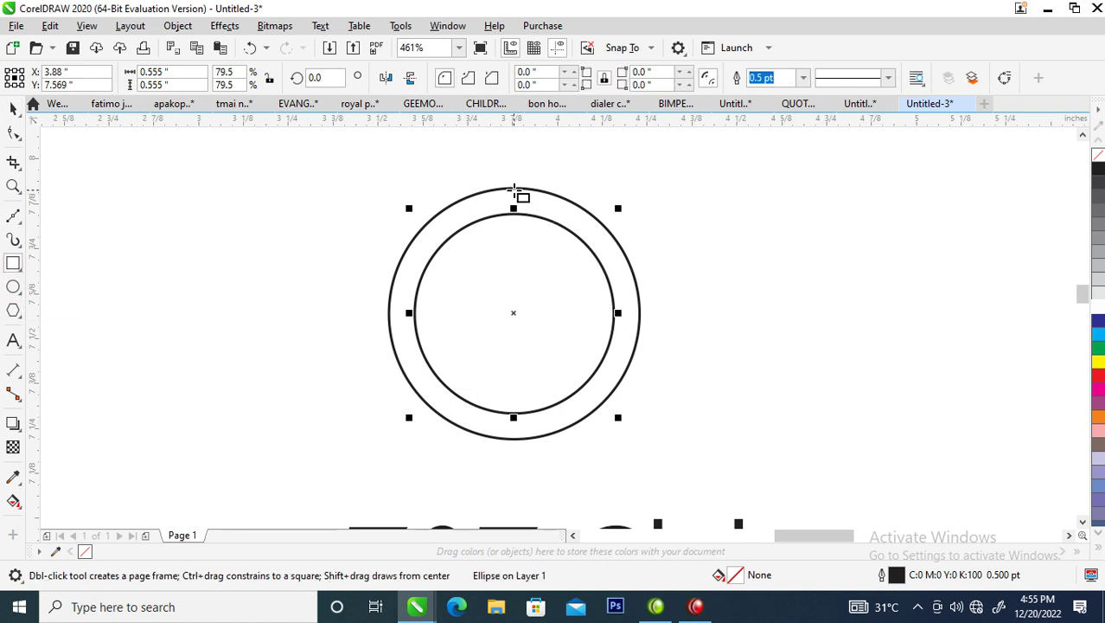
pyautogui.moveTo(509, 188); pyautogui.dragTo(557, 214)
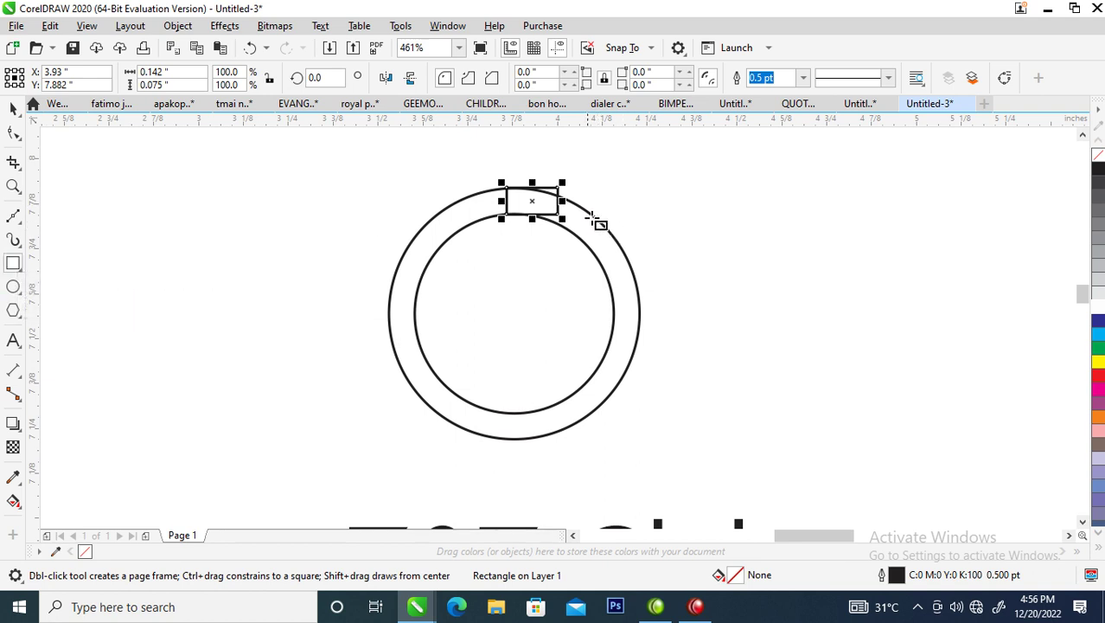
pyautogui.moveTo(564, 202); pyautogui.dragTo(742, 206)
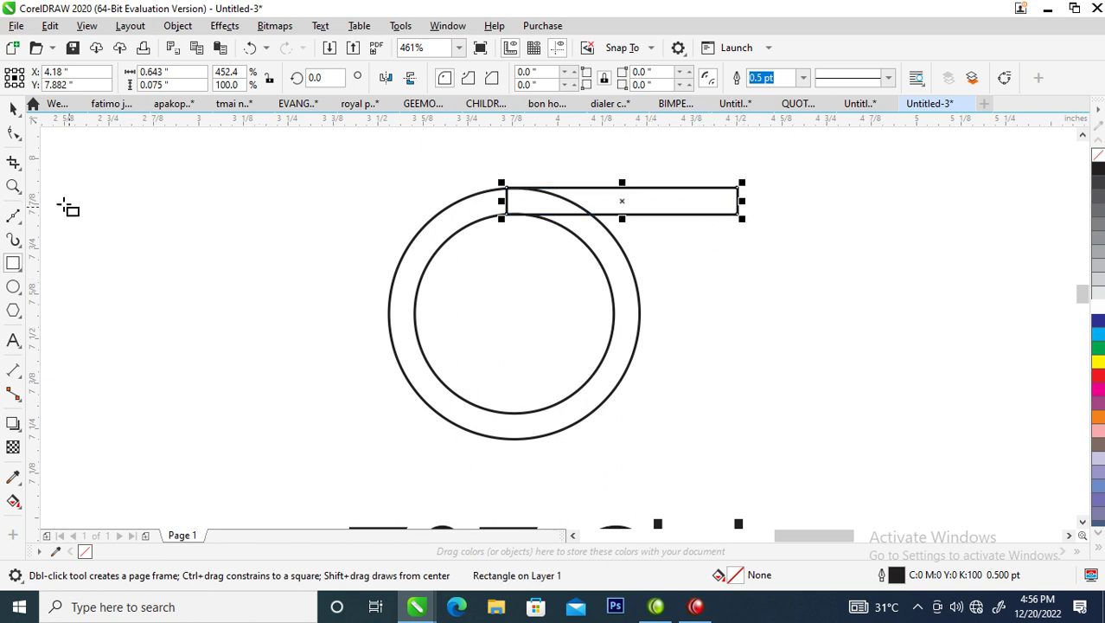
# Create a copy of the bar rotated 90 degrees and align it to the horizontal bar's top and right edges.
pyautogui.click(13, 107)
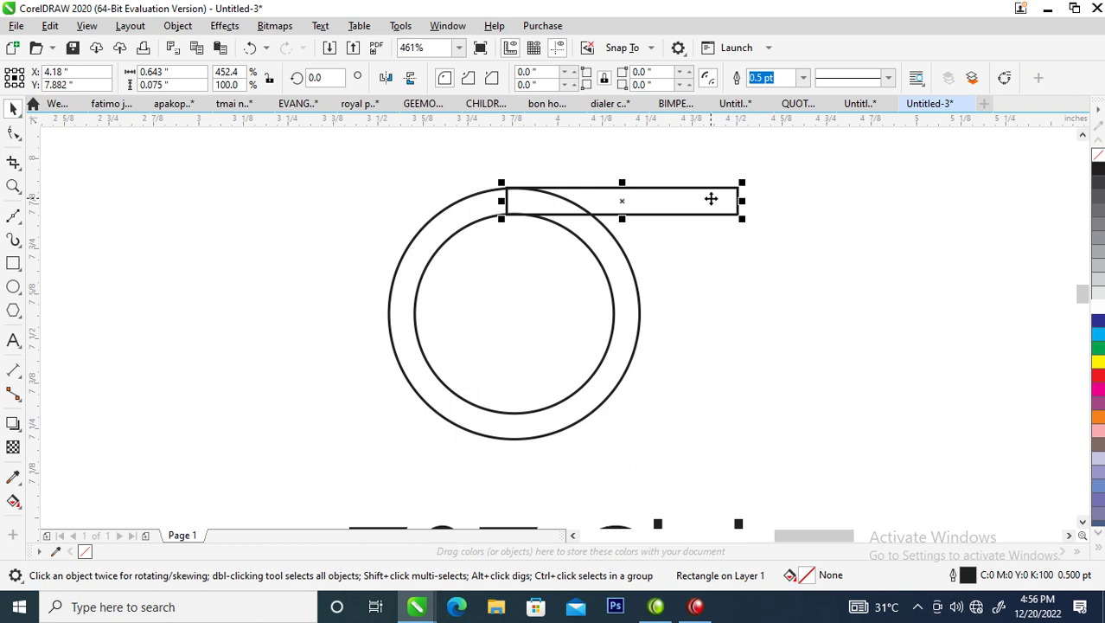
pyautogui.click(636, 199)
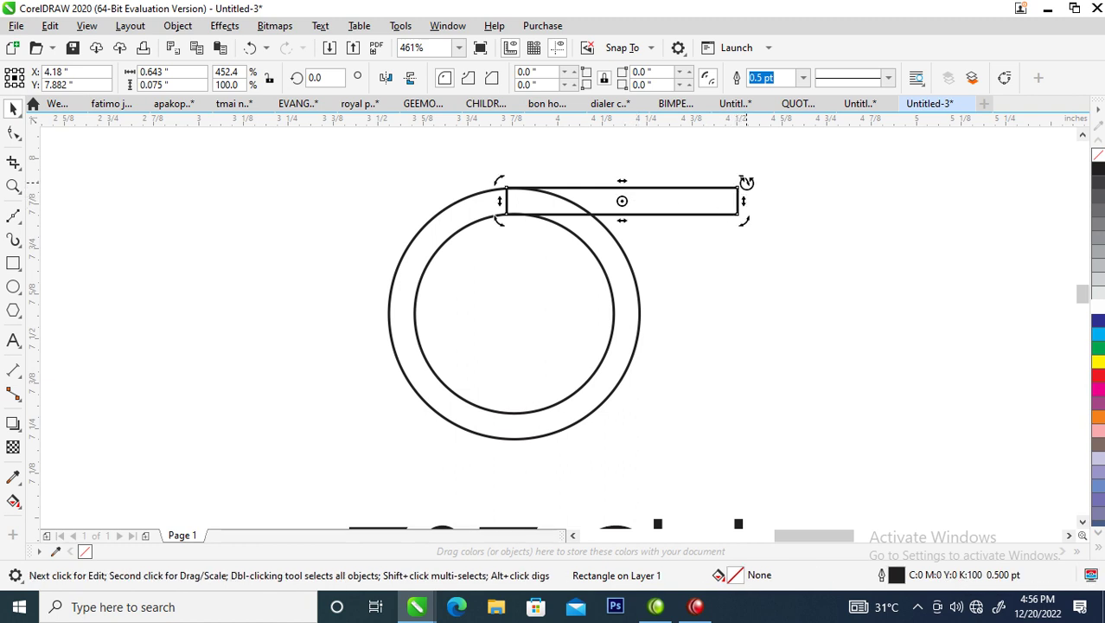
pyautogui.moveTo(746, 182); pyautogui.dragTo(622, 192)
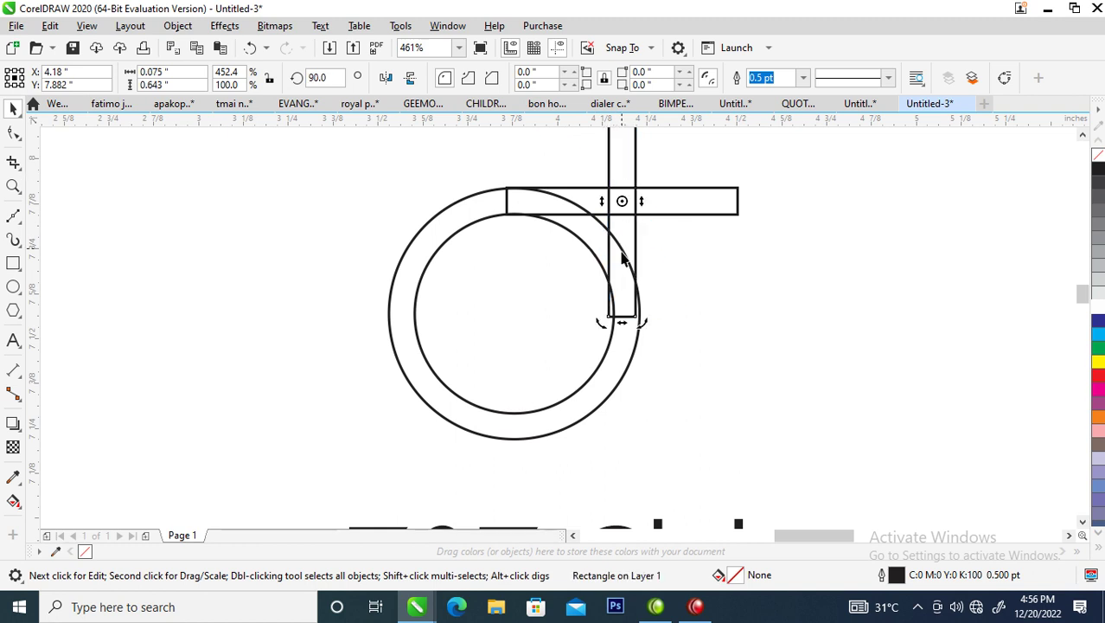
pyautogui.keyDown('shift'); pyautogui.click(713, 202); pyautogui.keyUp('shift')
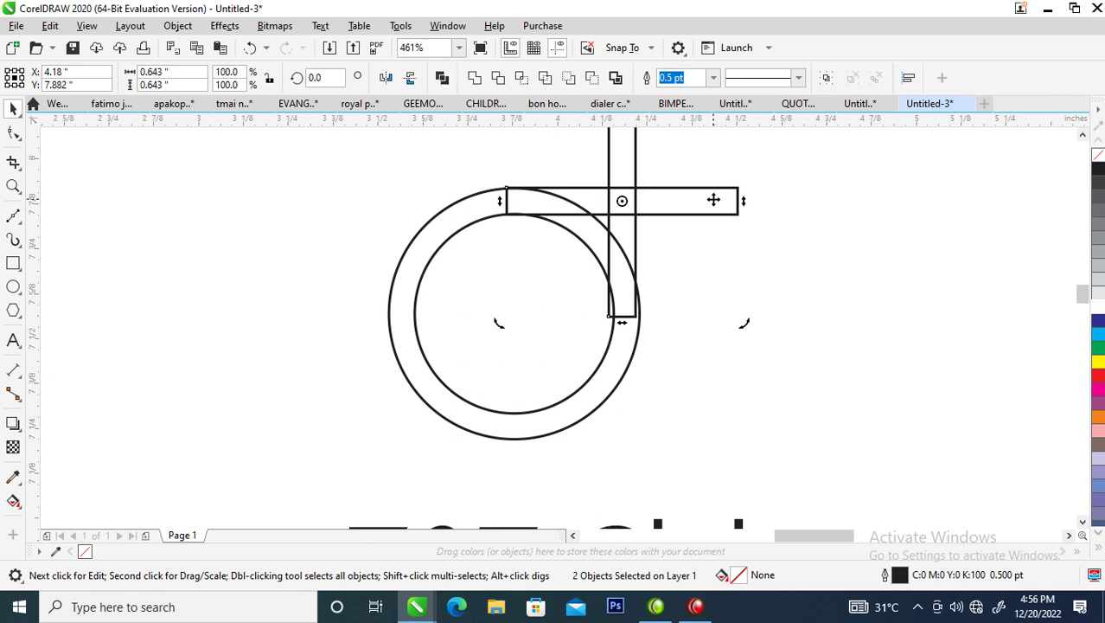
pyautogui.press('t')
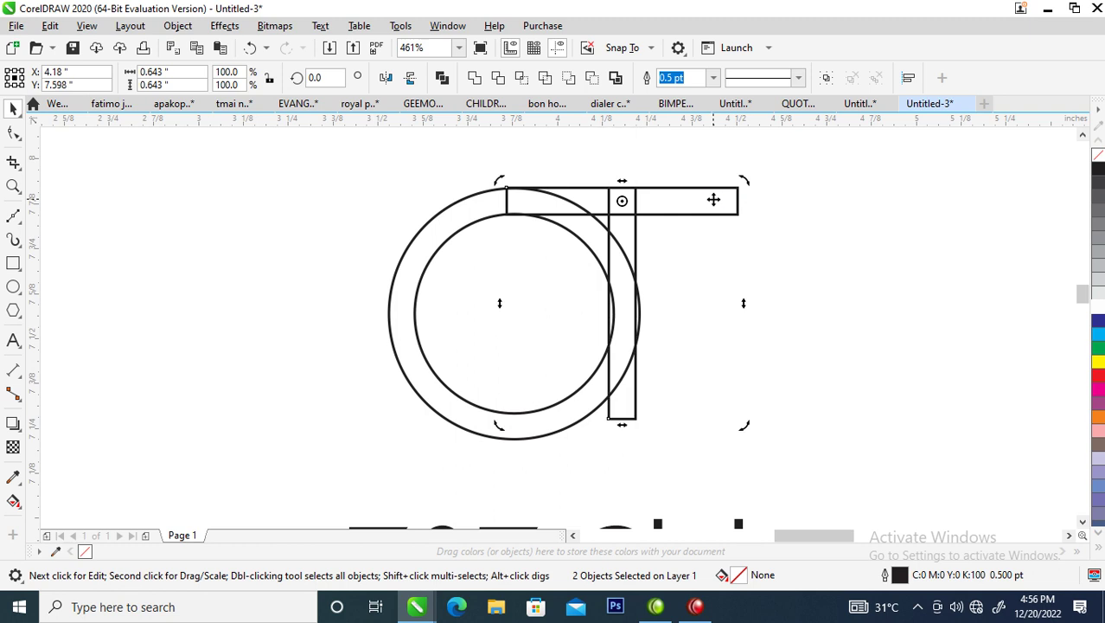
pyautogui.press('l')
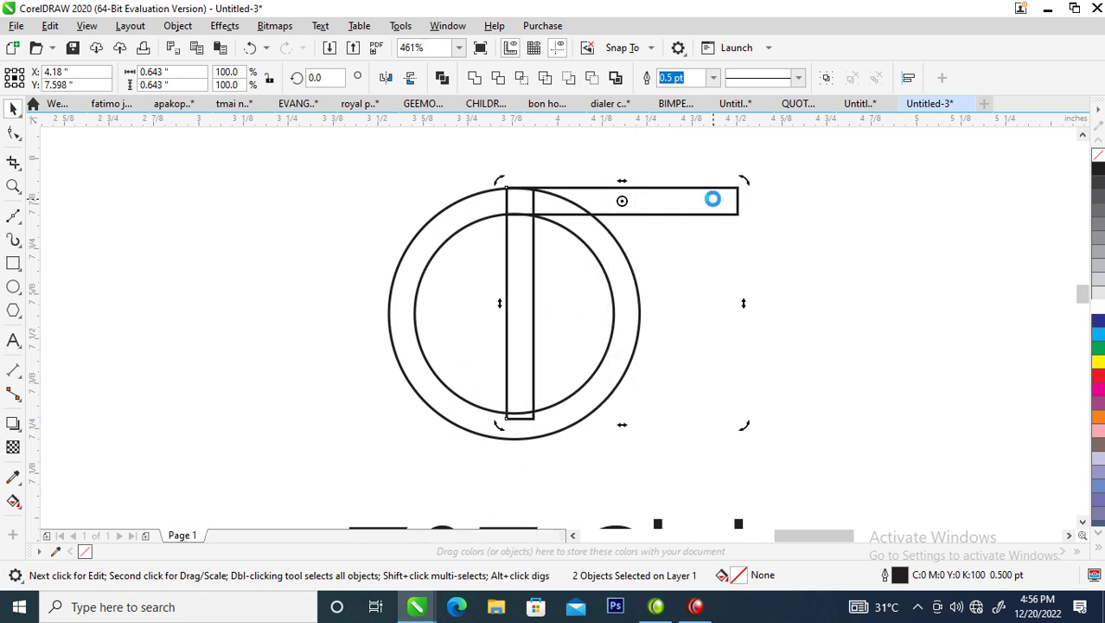
pyautogui.press('r')
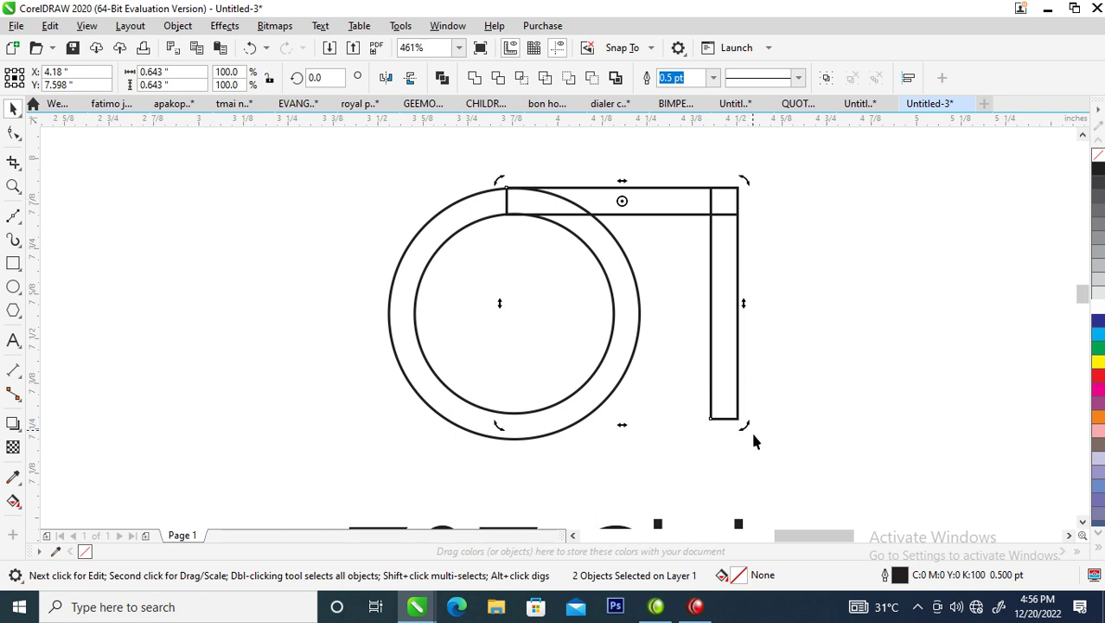
# Lengthen the vertical bar downward to about 0.71 inches and weld it with the horizontal bar into a 7 shape.
pyautogui.click(711, 407)
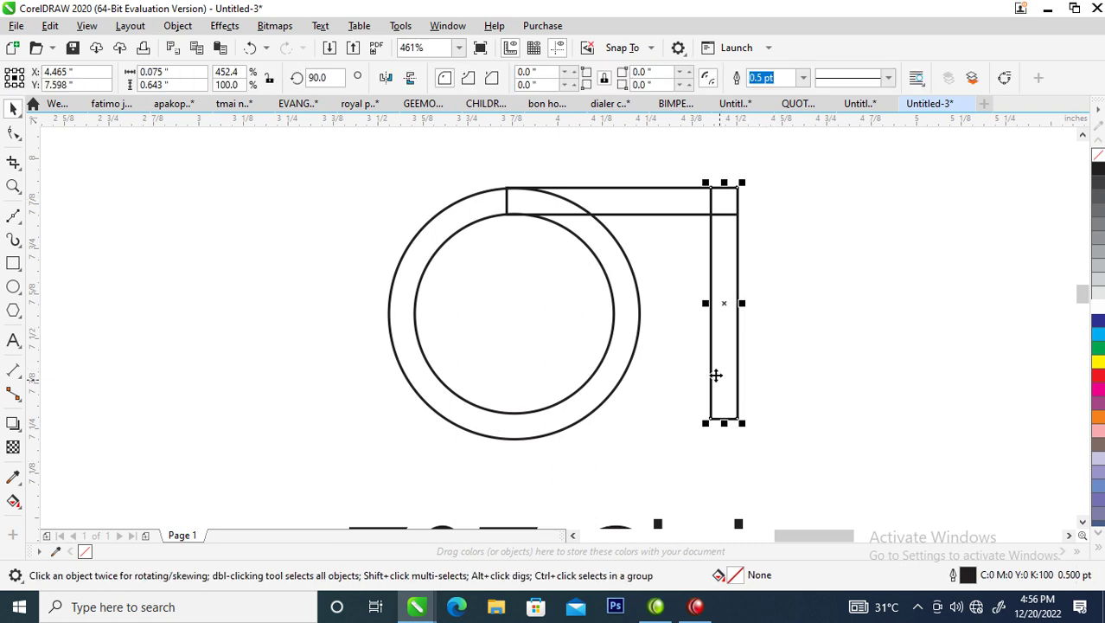
pyautogui.moveTo(724, 425); pyautogui.dragTo(726, 448)
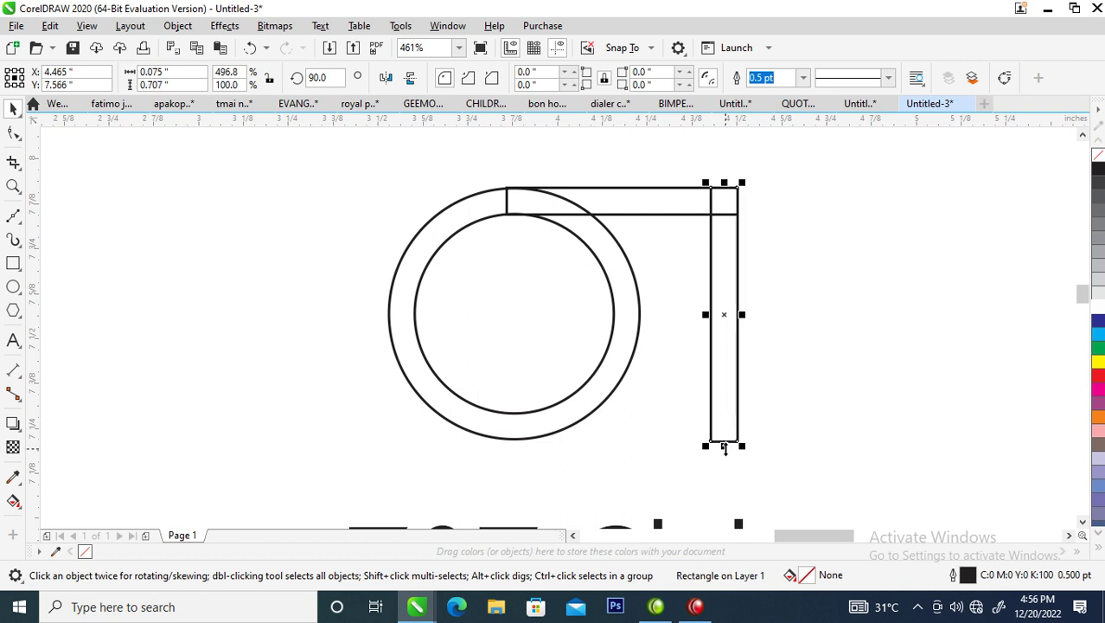
pyautogui.keyDown('shift'); pyautogui.click(660, 200); pyautogui.keyUp('shift')
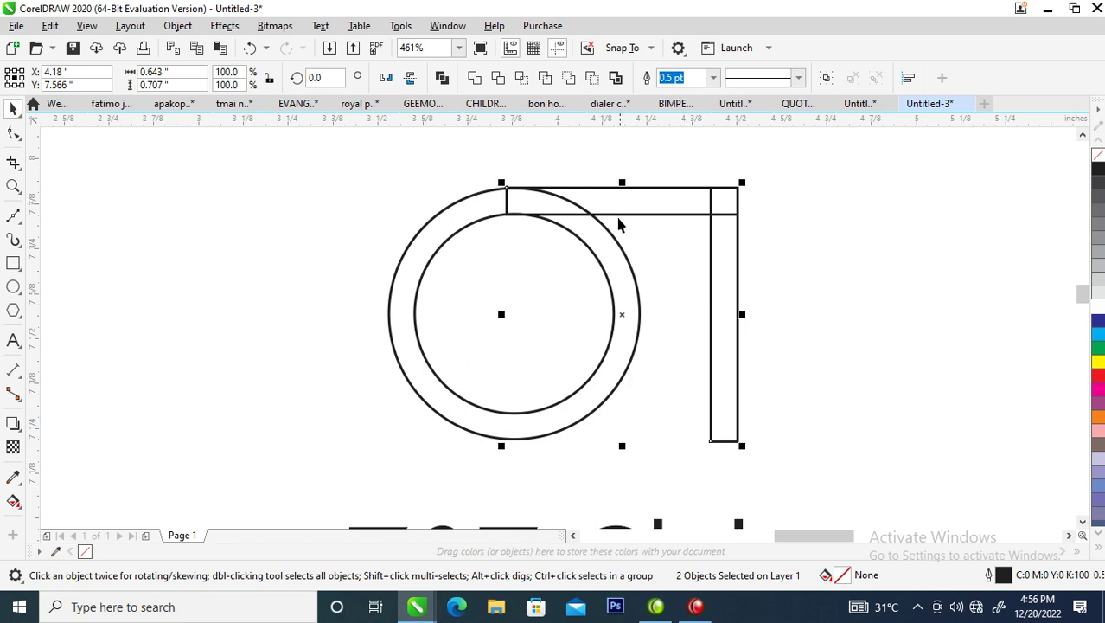
pyautogui.click(474, 78)
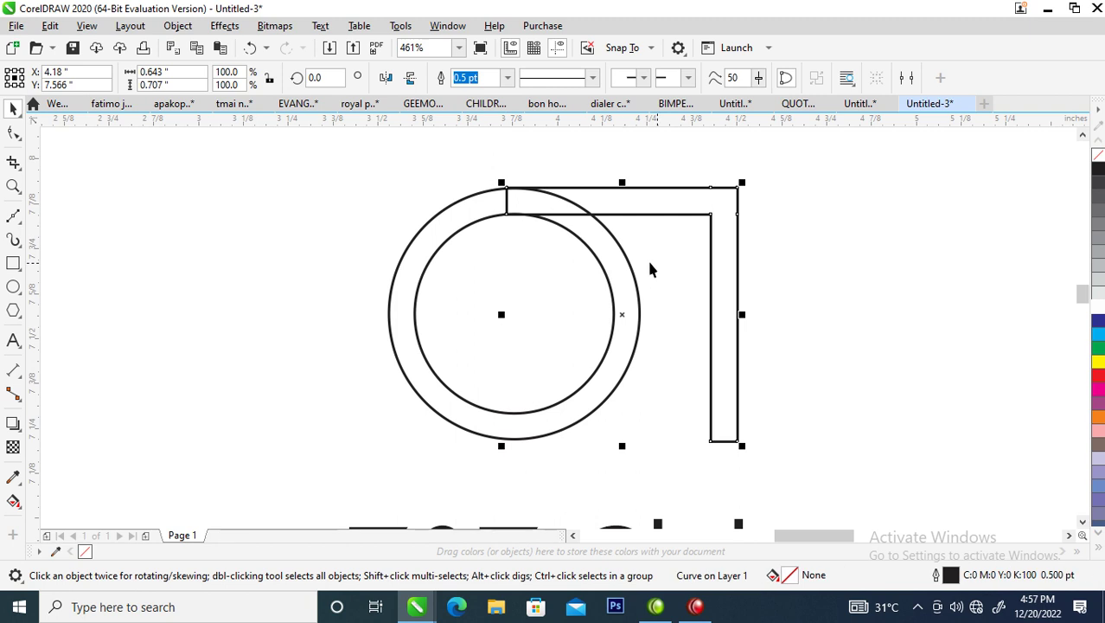
# Place a level copy of the 7 shape over the left part of the ring.
pyautogui.moveTo(717, 195); pyautogui.dragTo(461, 227)
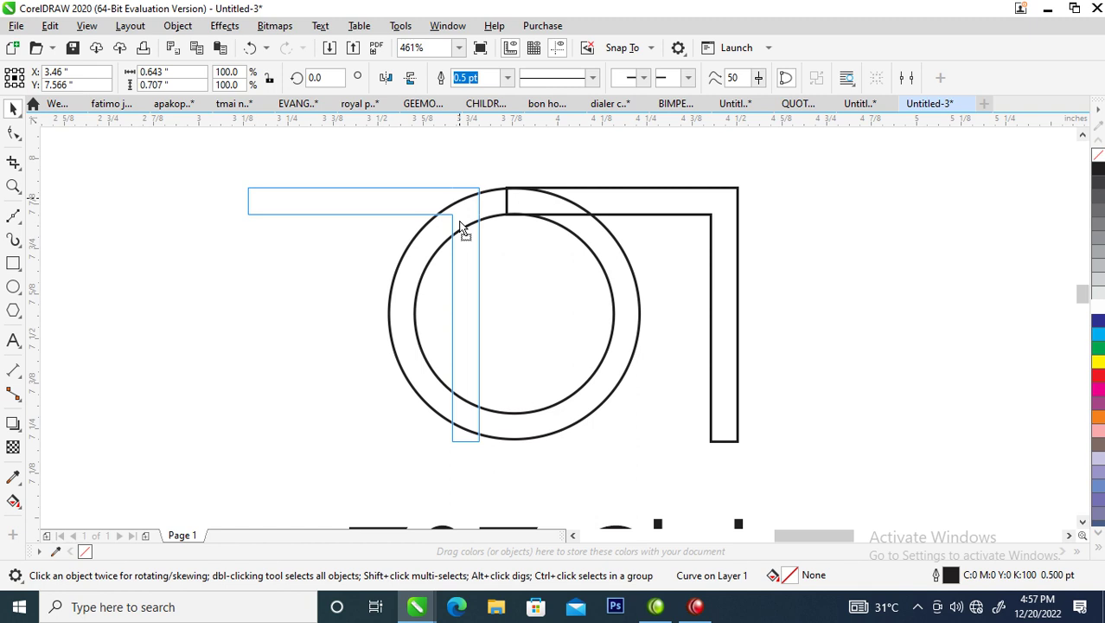
pyautogui.moveTo(461, 226); pyautogui.dragTo(460, 225)
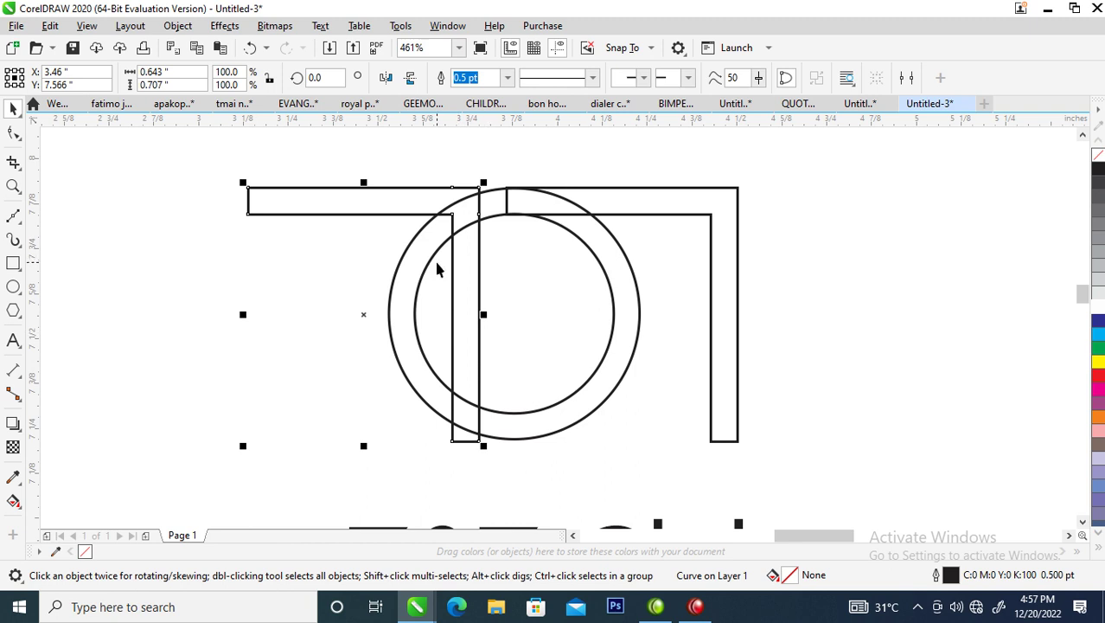
# Draw a narrow vertical rectangle about 0.07 by 0.26 inches across the ring's top and trim the outer circle with it.
pyautogui.click(14, 263)
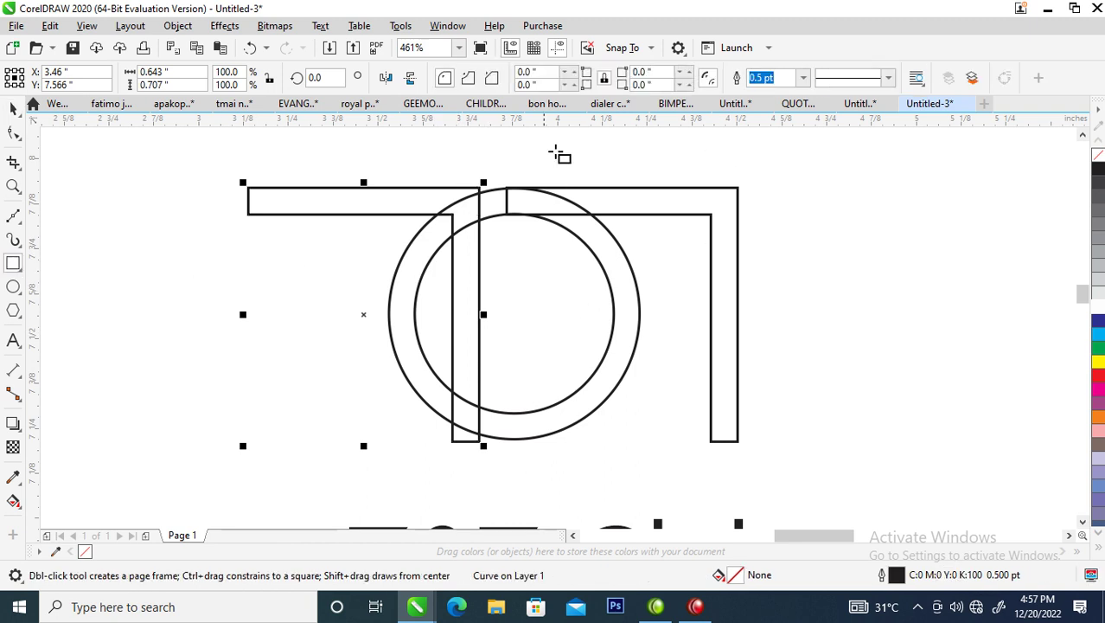
pyautogui.moveTo(520, 162); pyautogui.dragTo(546, 258)
pyautogui.press('space')
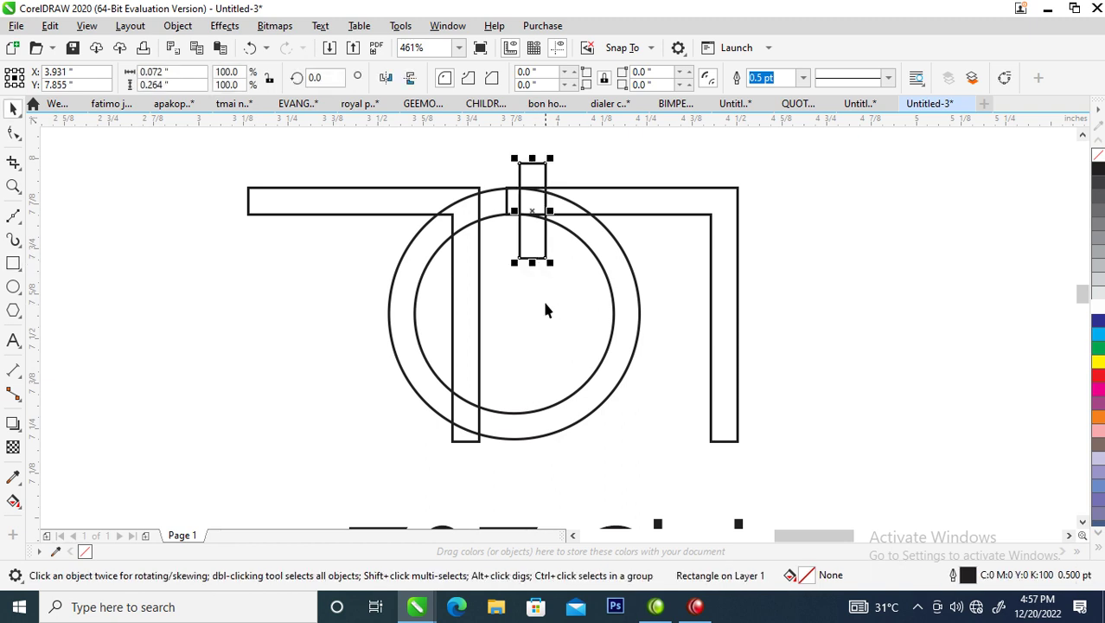
pyautogui.keyDown('shift'); pyautogui.click(597, 252); pyautogui.keyUp('shift')
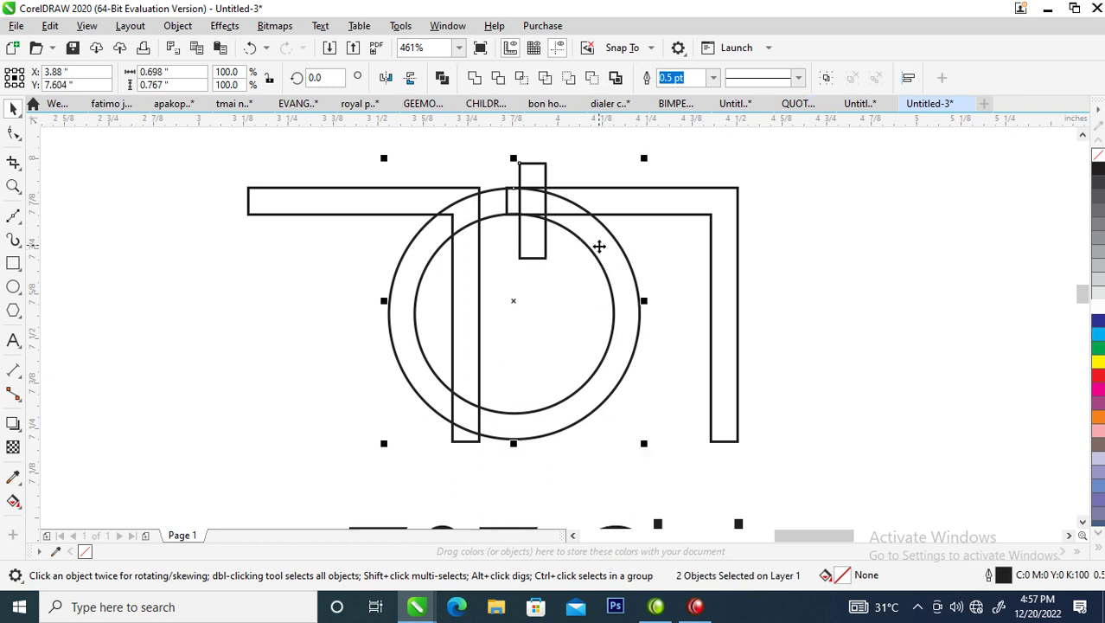
pyautogui.click(498, 77)
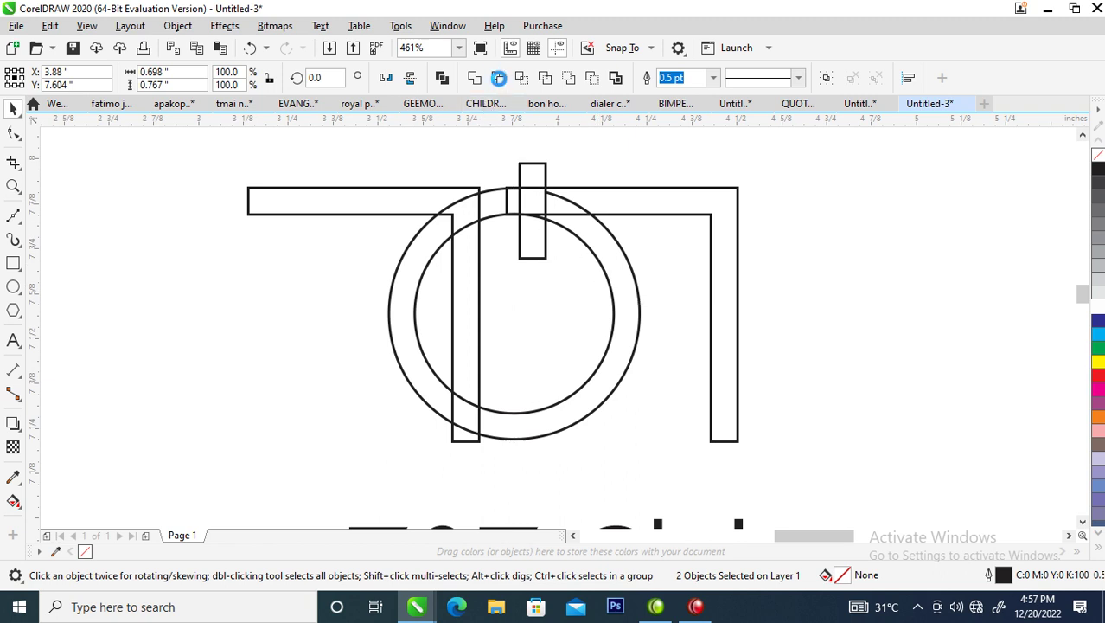
# Resize the trimming rectangle to about 0.42 by 0.19 inches so it spans the upper right part of the ring.
pyautogui.click(541, 250)
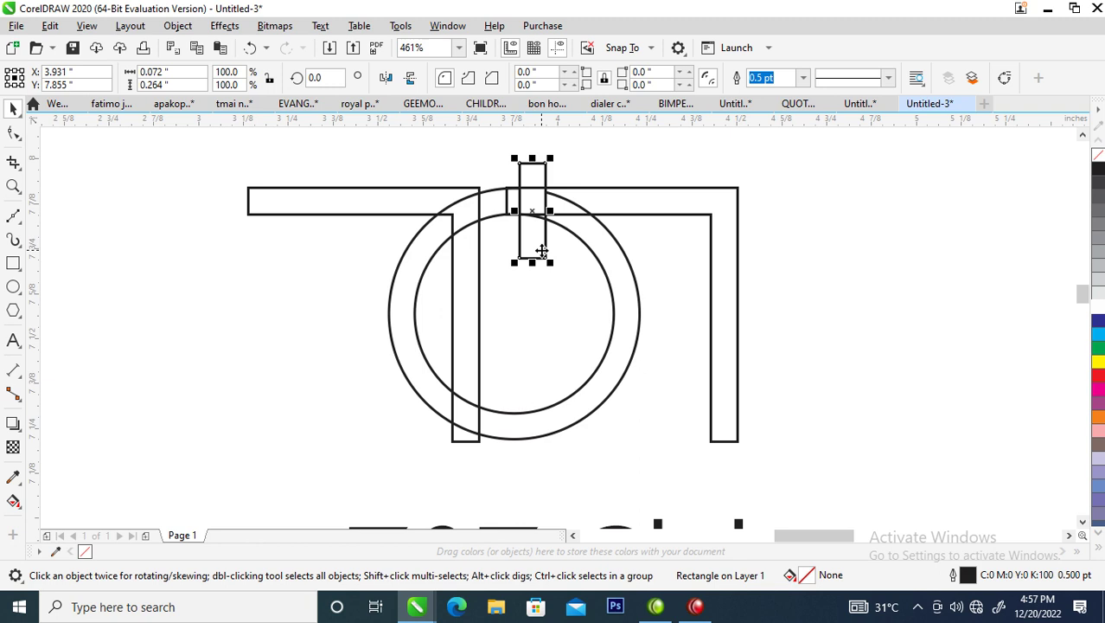
pyautogui.moveTo(550, 210); pyautogui.dragTo(678, 213)
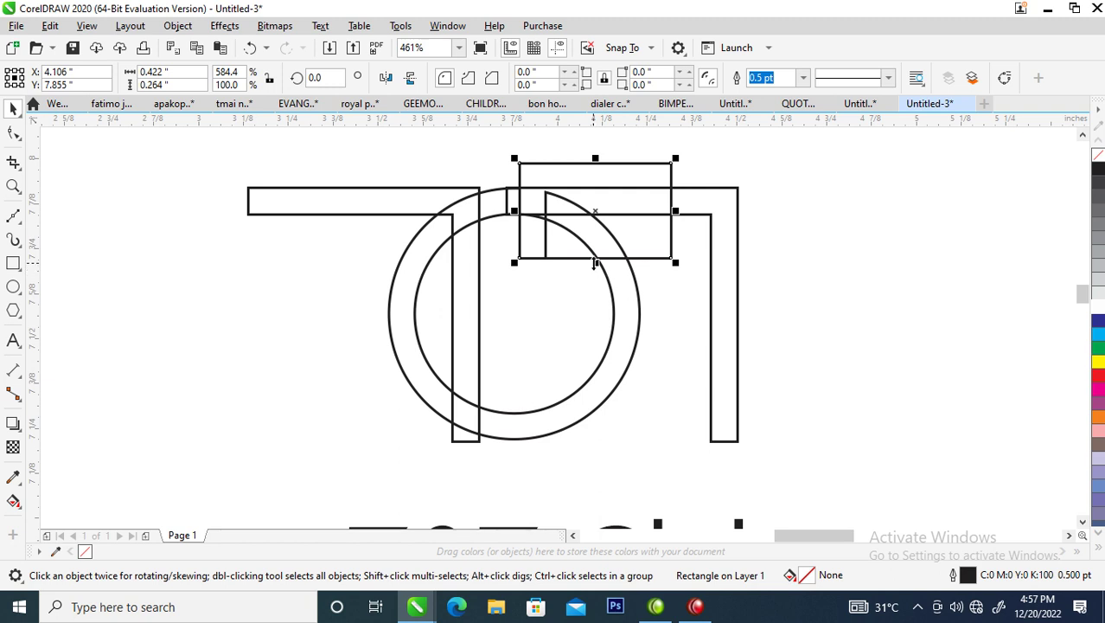
pyautogui.moveTo(595, 262); pyautogui.dragTo(597, 236)
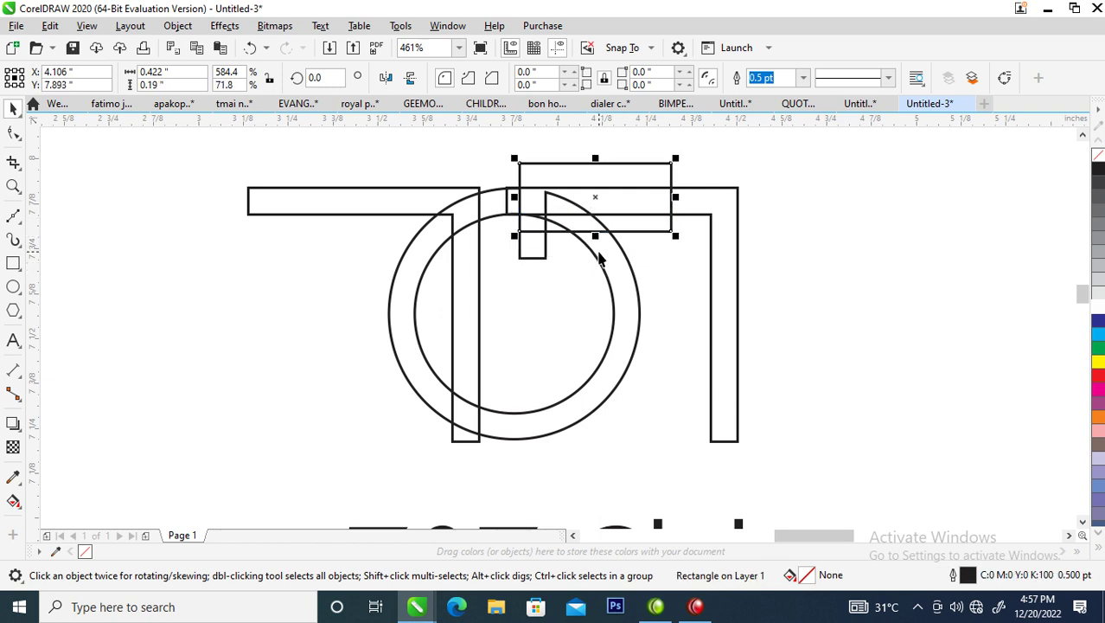
# Undo the rectangle's resizing and the outer circle's trim, and delete the trimming rectangle.
pyautogui.click(538, 253)
pyautogui.click(545, 275)
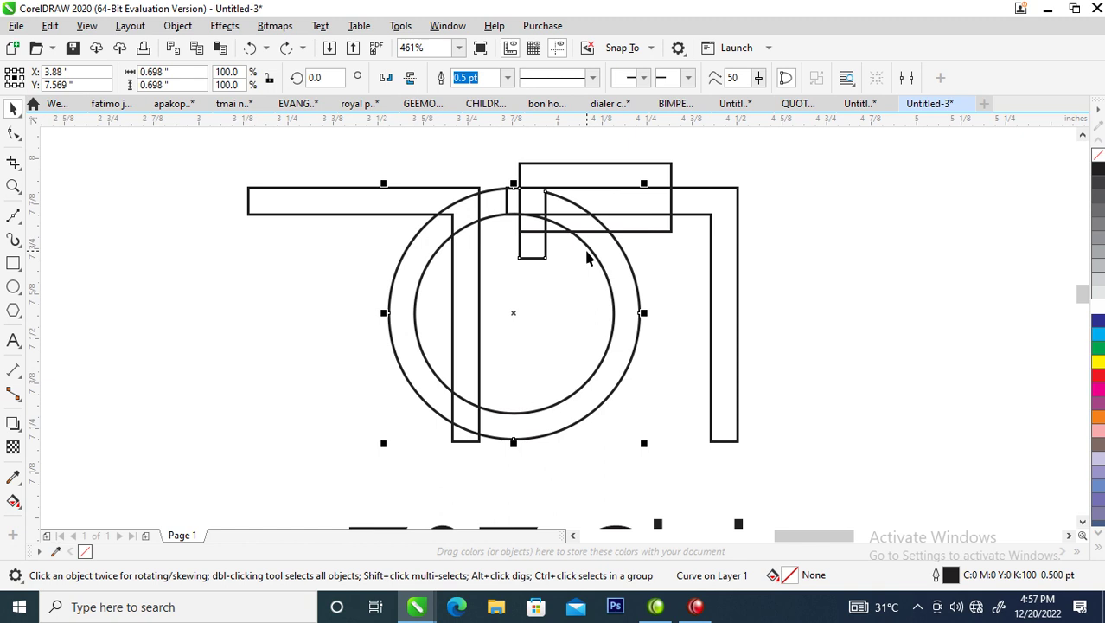
pyautogui.hotkey('ctrl', 'z')
pyautogui.hotkey('ctrl', 'z')
pyautogui.keyDown('shift'); pyautogui.click(586, 256); pyautogui.keyUp('shift')
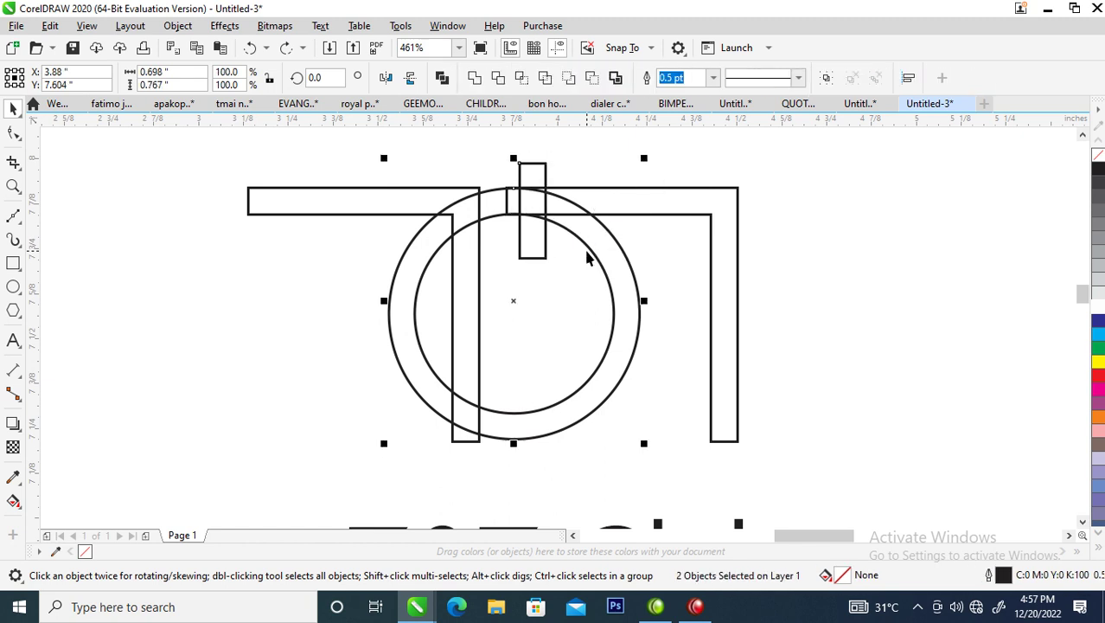
pyautogui.press('Delete')
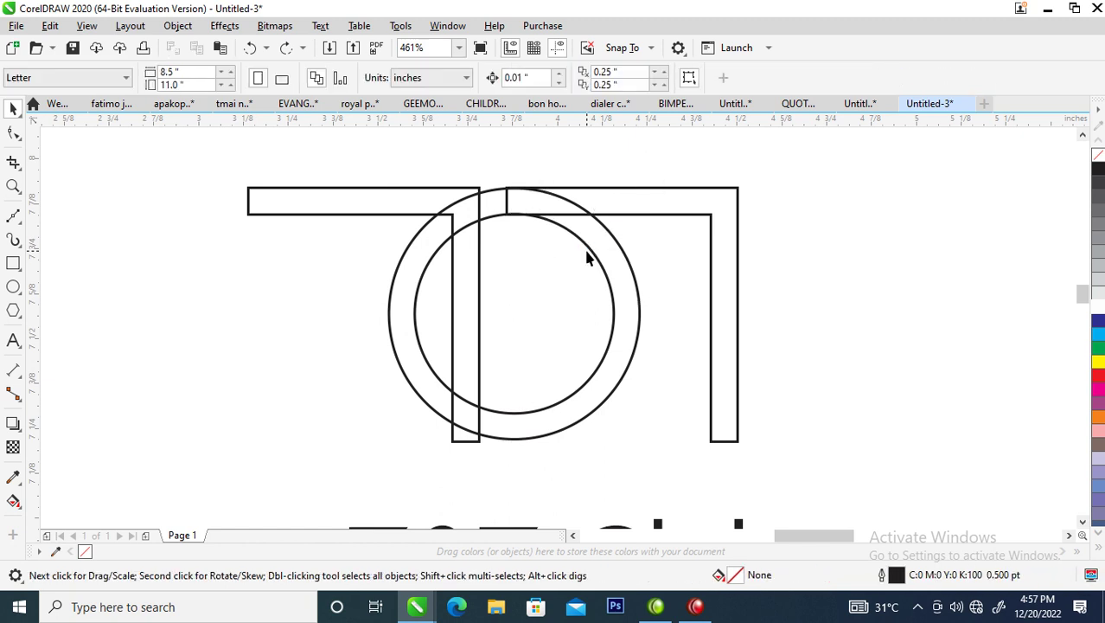
# Combine the outer and inner circles into a single ring curve.
pyautogui.click(587, 257)
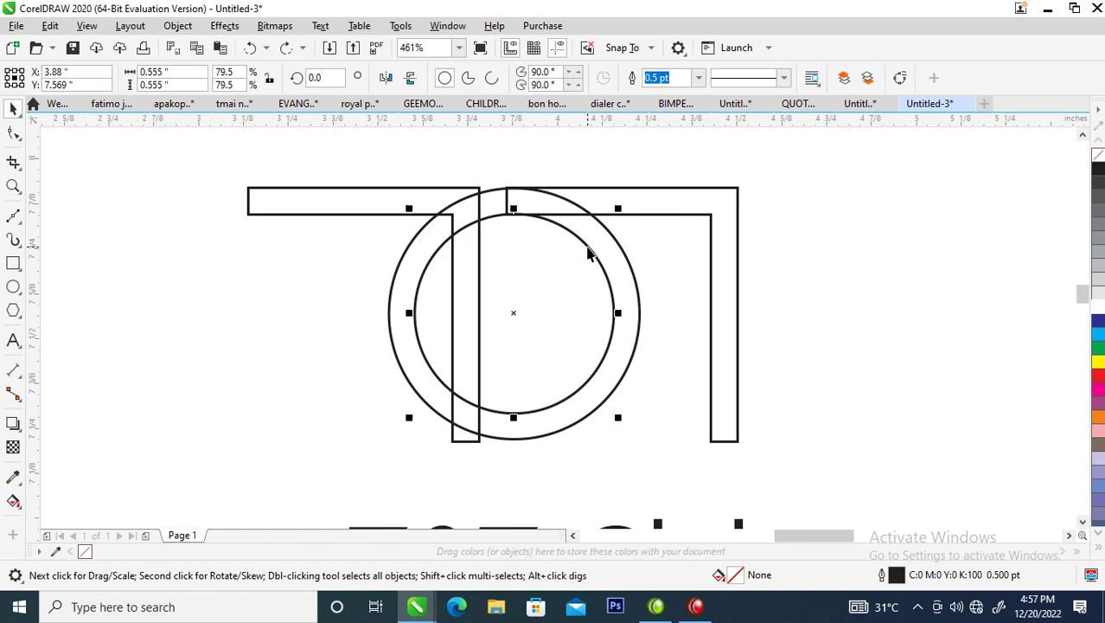
pyautogui.click(636, 283)
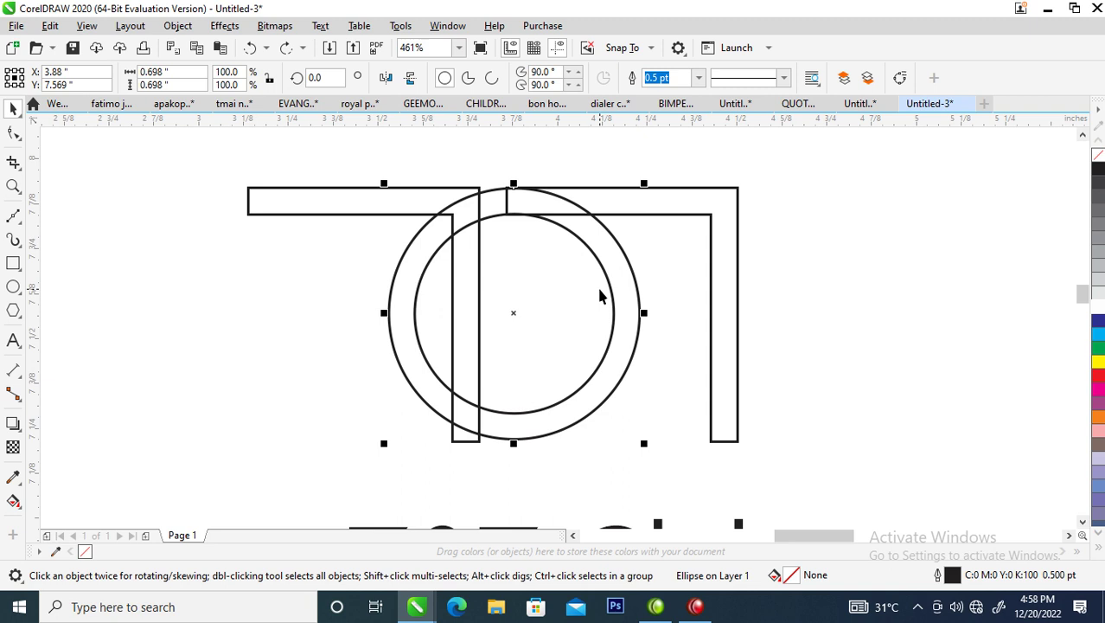
pyautogui.keyDown('shift'); pyautogui.click(585, 259); pyautogui.keyUp('shift')
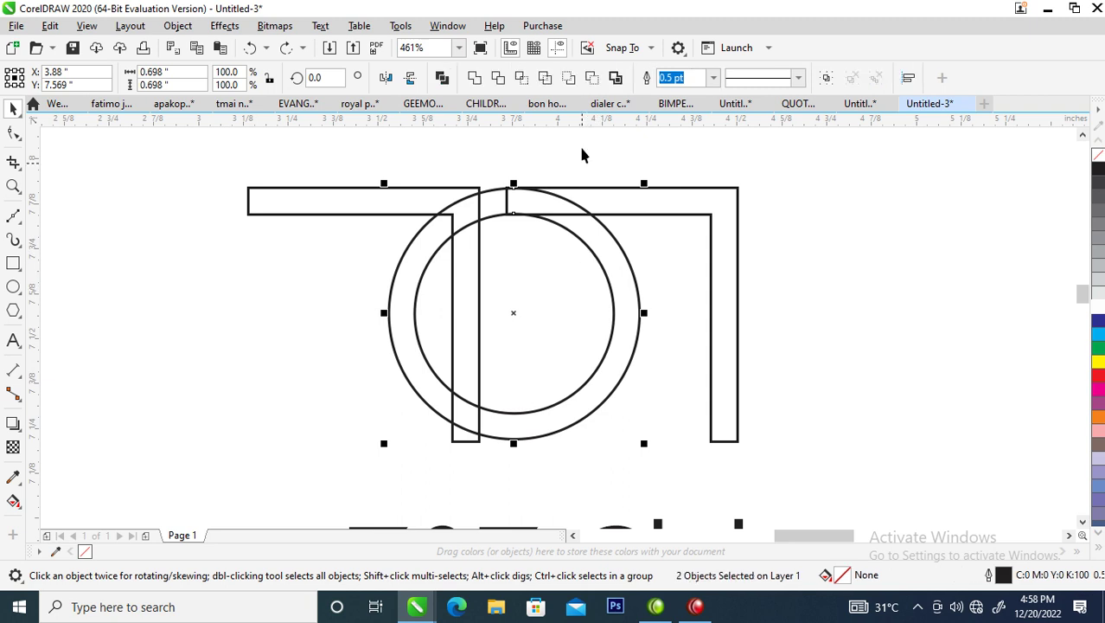
pyautogui.click(441, 78)
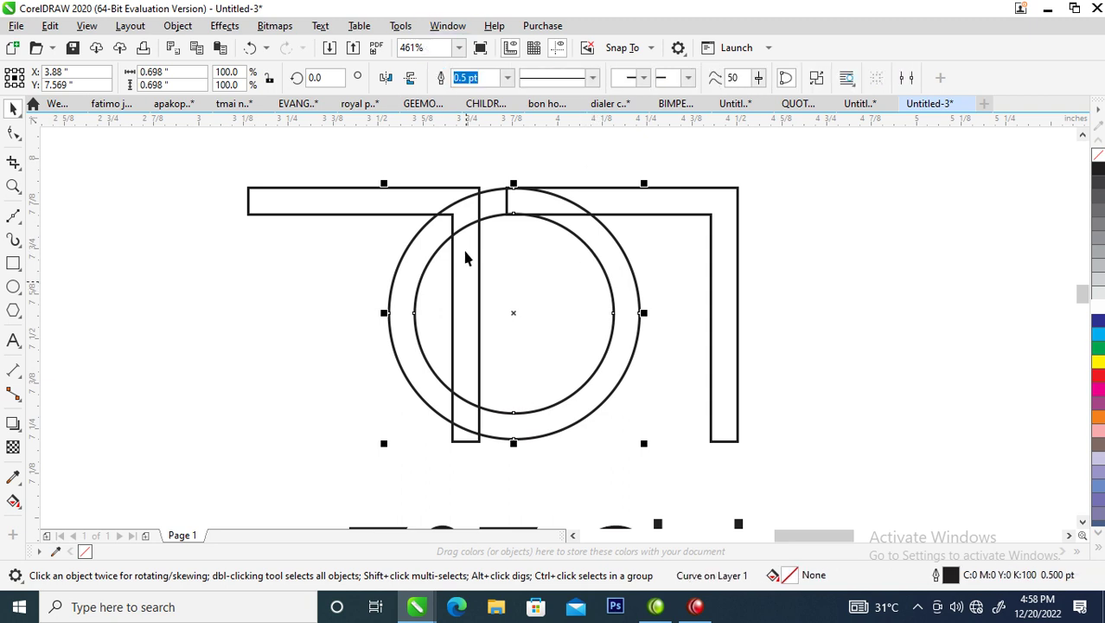
# Draw a rectangle and widen it to about 0.35 by 0.21 inches over the upper right part of the ring.
pyautogui.click(13, 263)
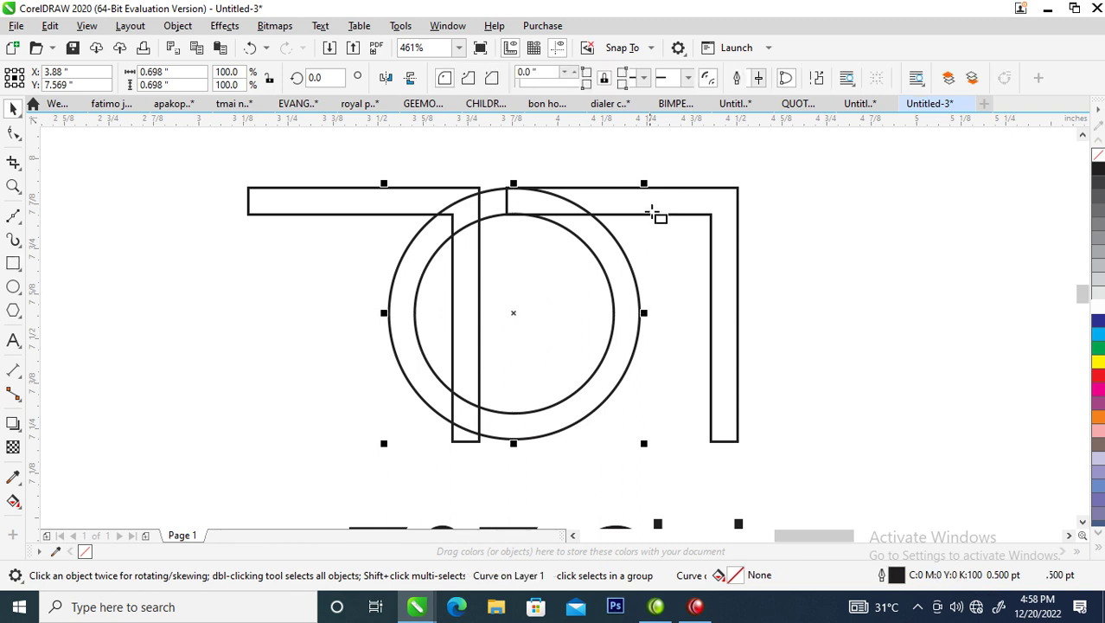
pyautogui.moveTo(531, 180); pyautogui.dragTo(560, 246)
pyautogui.press('space')
pyautogui.moveTo(501, 202); pyautogui.dragTo(525, 233)
pyautogui.moveTo(542, 192); pyautogui.dragTo(641, 193)
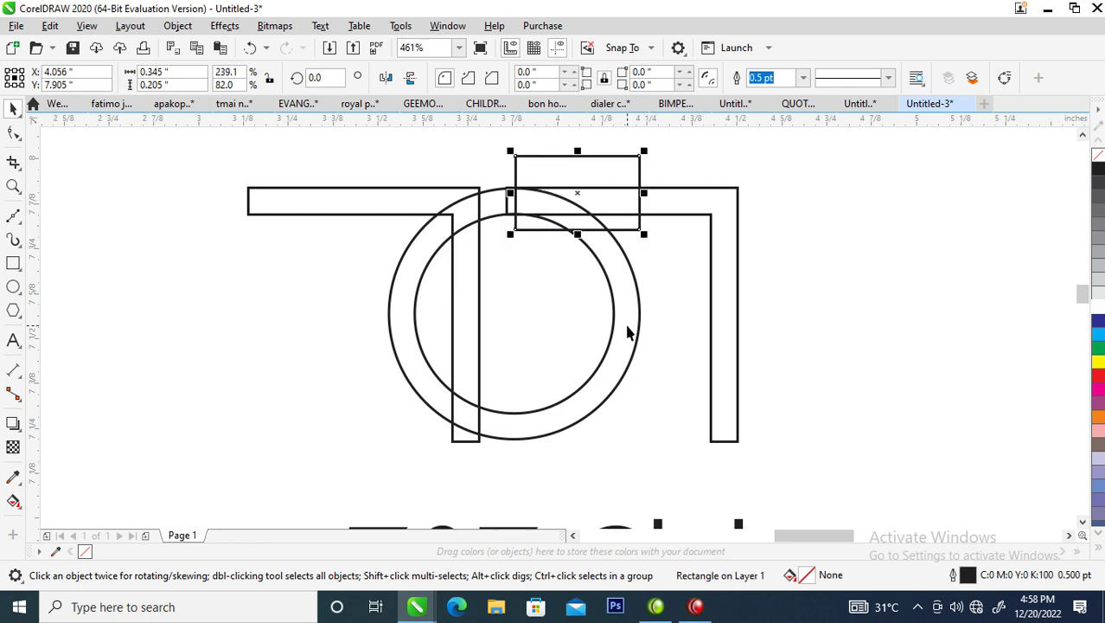
# Trim the ring with the rectangle over its upper right part and delete the rectangle.
pyautogui.keyDown('shift'); pyautogui.click(612, 281); pyautogui.keyUp('shift')
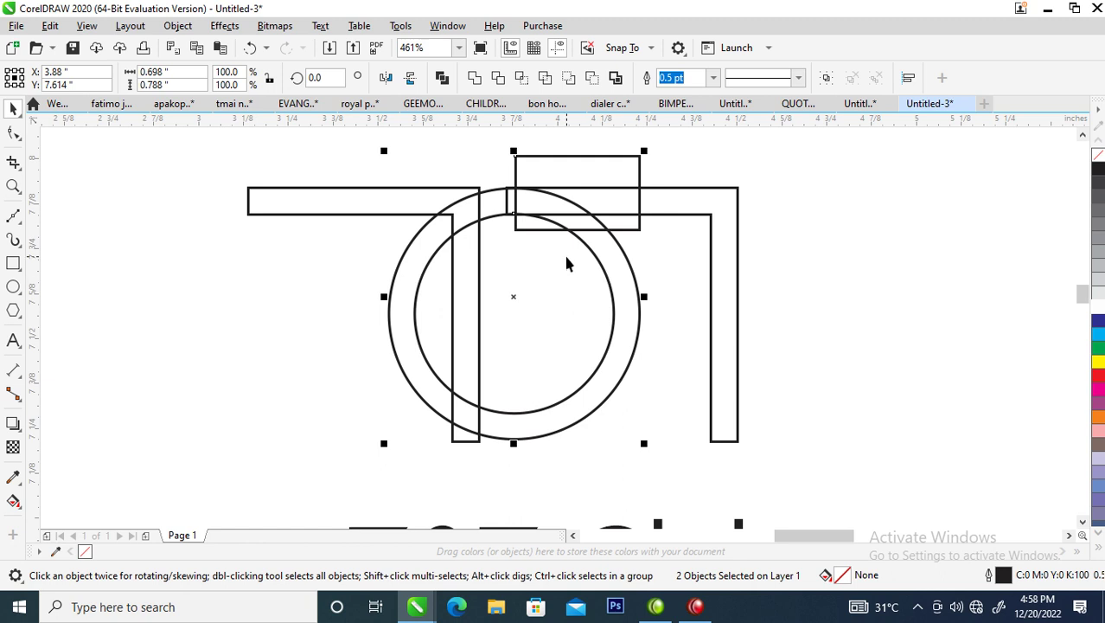
pyautogui.click(498, 78)
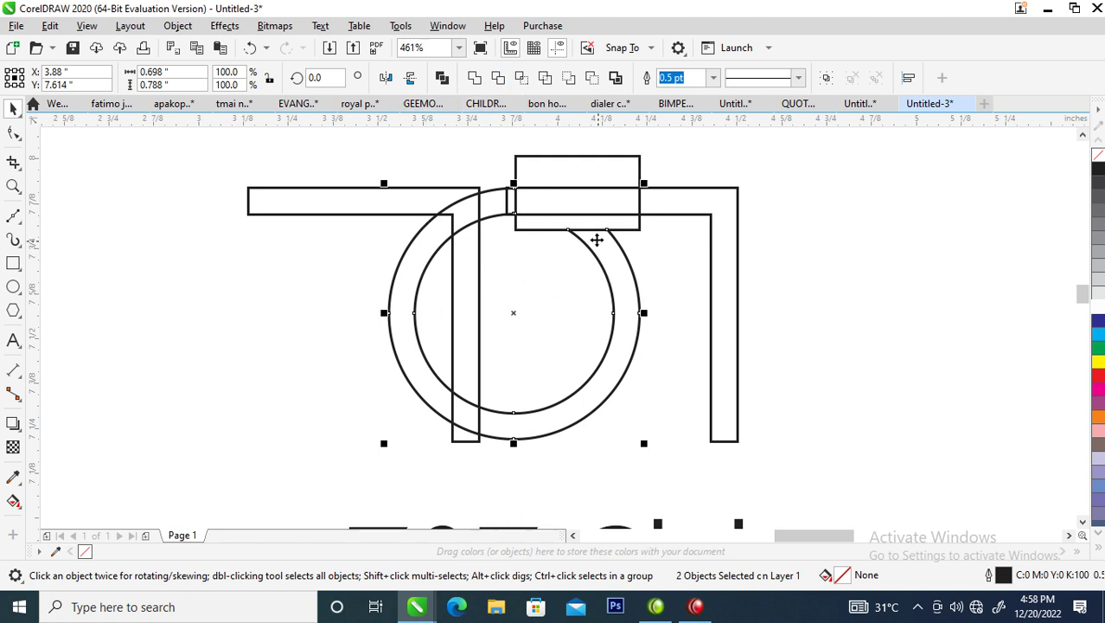
pyautogui.click(633, 225)
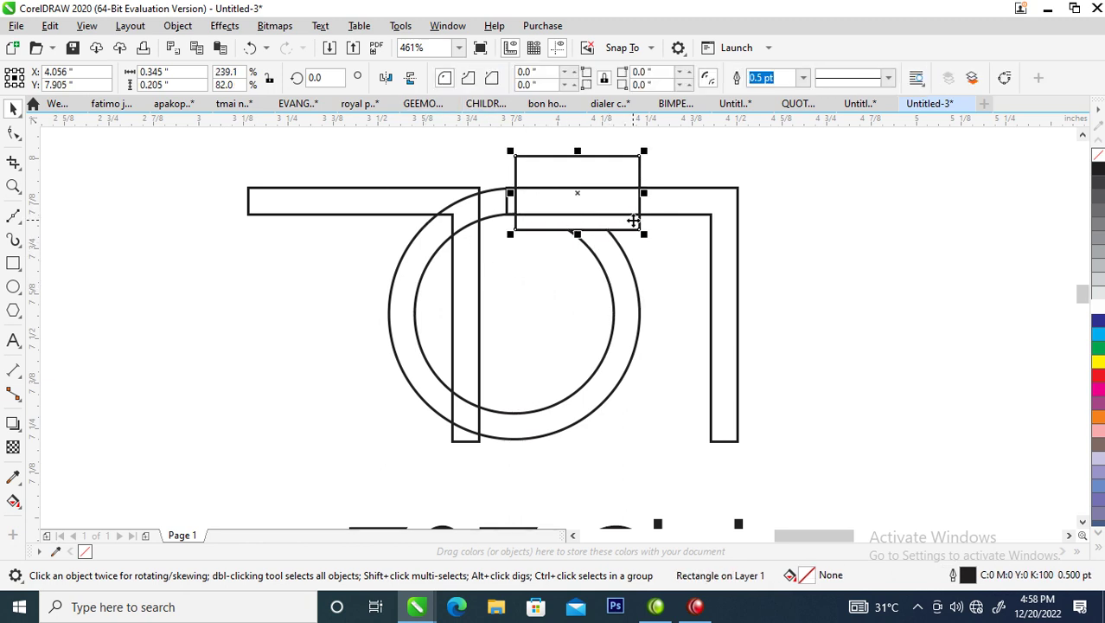
pyautogui.press('Delete')
# Weld the right 7 shape with the trimmed ring.
pyautogui.click(603, 207)
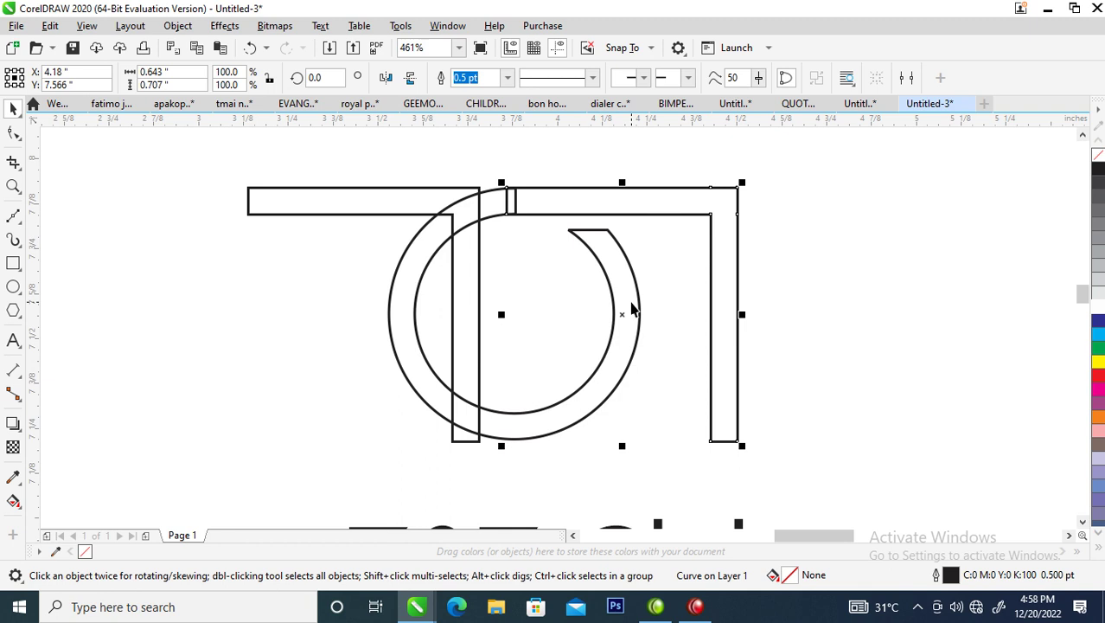
pyautogui.keyDown('shift'); pyautogui.click(625, 267); pyautogui.keyUp('shift')
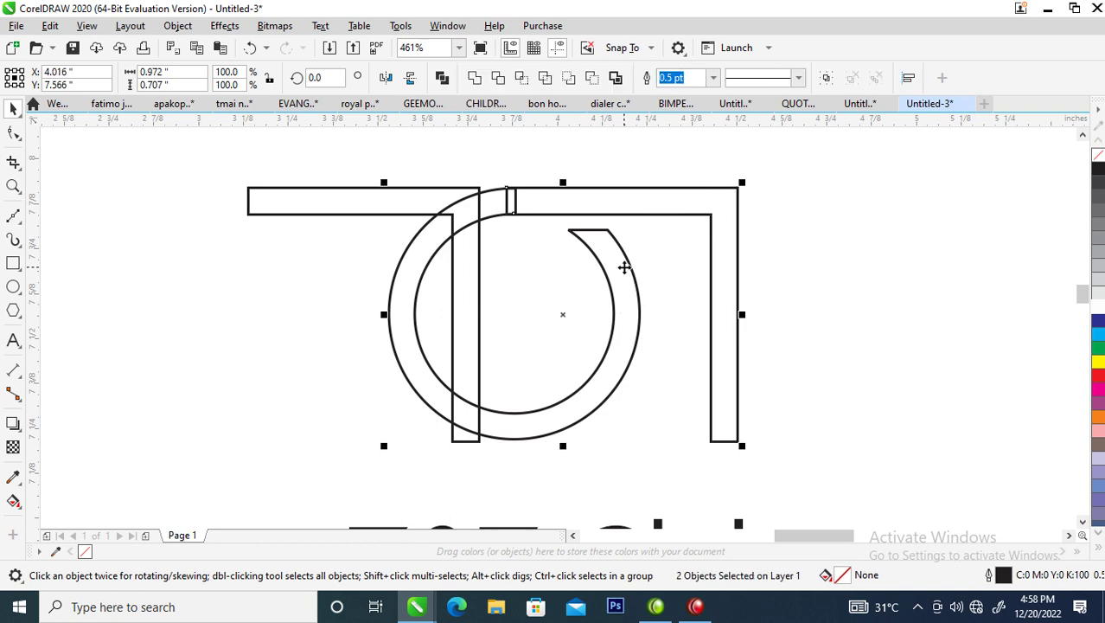
pyautogui.click(474, 79)
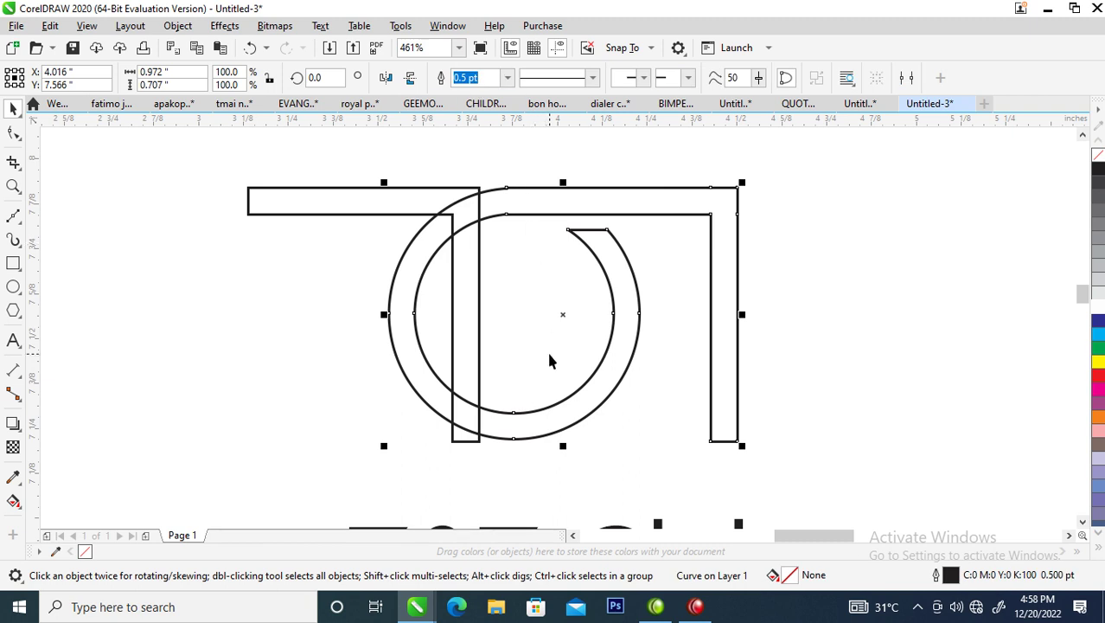
# Delete the surplus node where the ring's outer arc meets the top edge of the right 7's bar, smoothing the small notch.
pyautogui.doubleClick(506, 187)
pyautogui.doubleClick(507, 187)
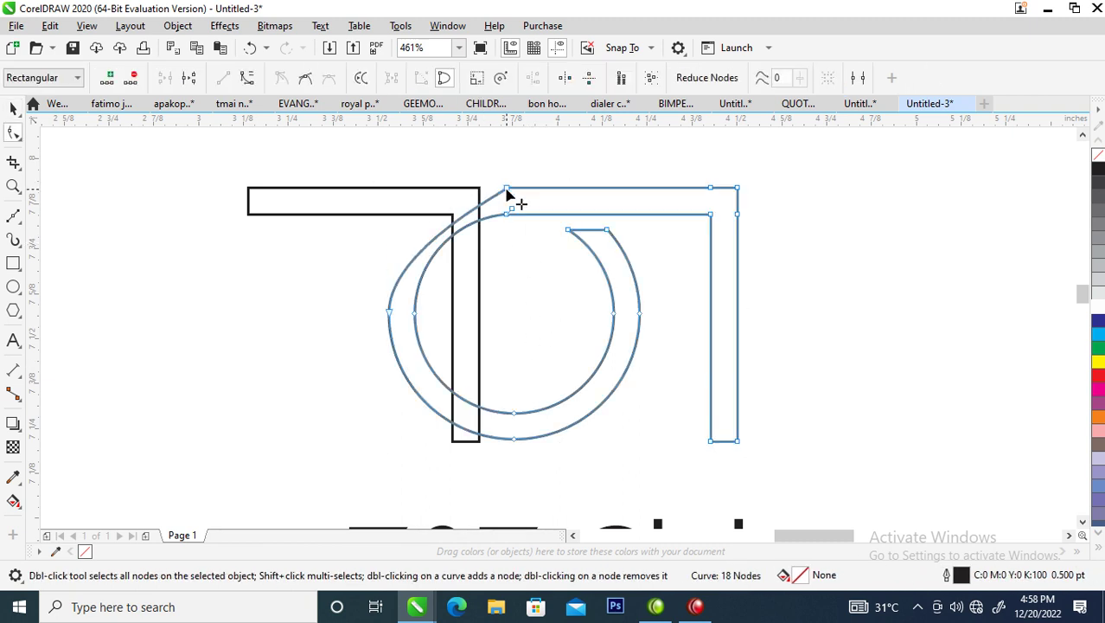
pyautogui.hotkey('ctrl', 'z')
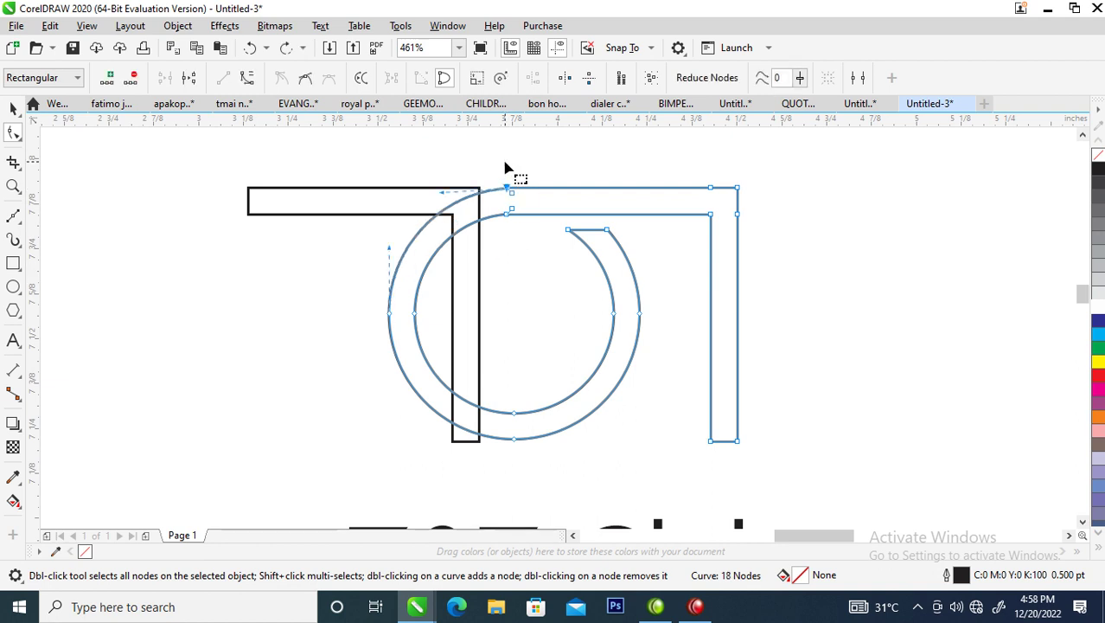
pyautogui.press('z')
pyautogui.moveTo(458, 161); pyautogui.dragTo(652, 353)
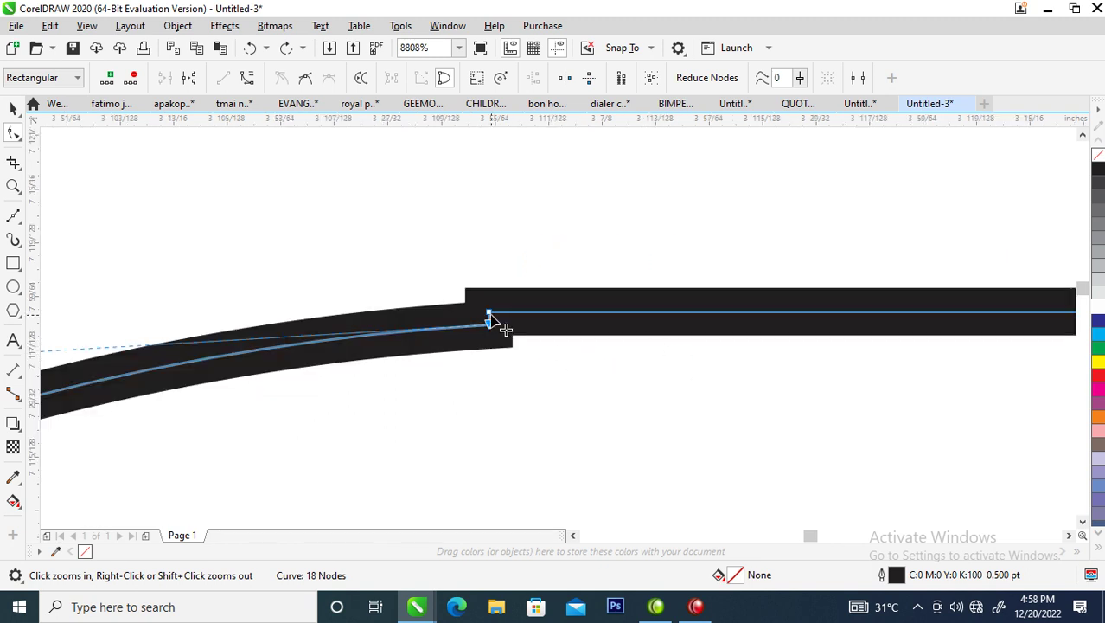
pyautogui.press('Delete')
pyautogui.press('space')
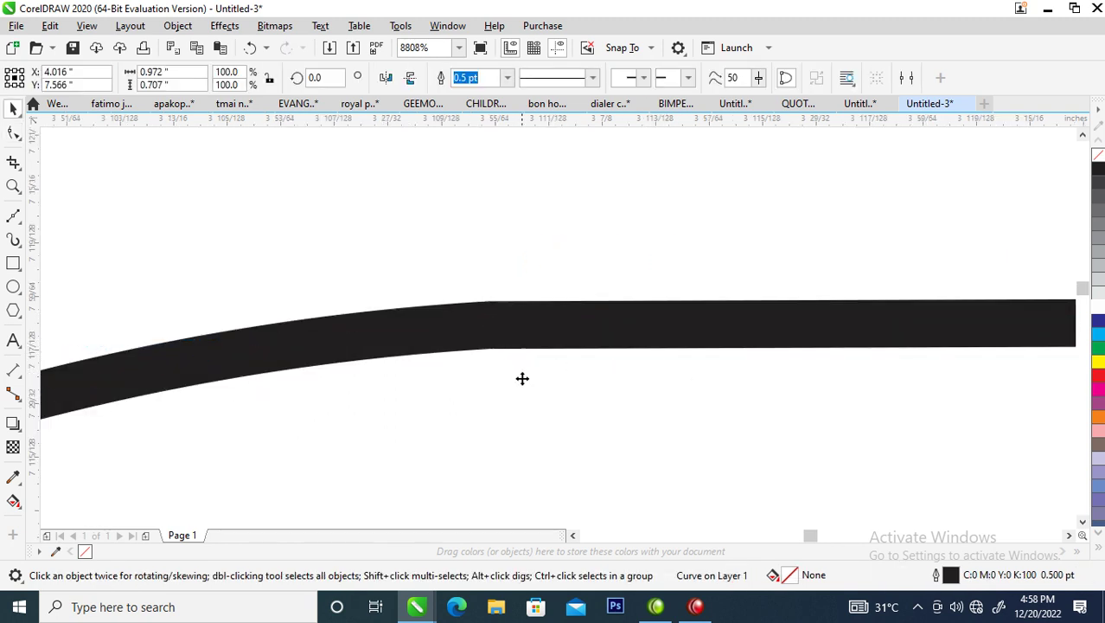
# Delete the surplus node where the ring's inner arc meets the lower edge of the right 7's bar.
pyautogui.scroll(-5, 521, 375)
pyautogui.moveTo(341, 341); pyautogui.dragTo(669, 493)
pyautogui.press('F2')
pyautogui.moveTo(518, 295); pyautogui.dragTo(629, 364)
pyautogui.moveTo(437, 287); pyautogui.dragTo(595, 419)
pyautogui.click(596, 361)
pyautogui.press('F10')
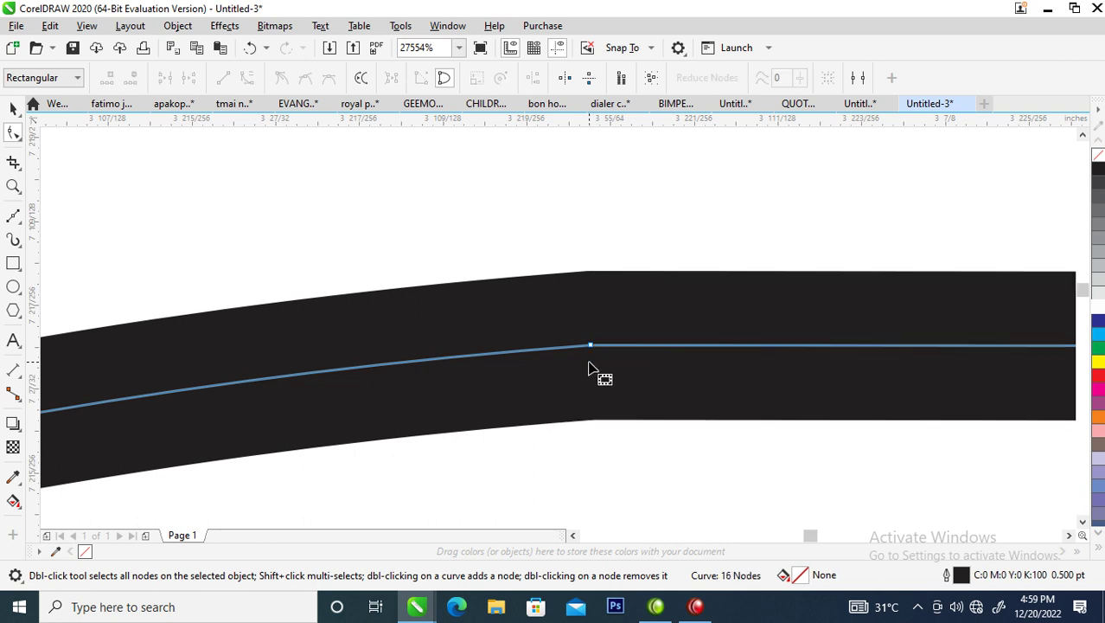
pyautogui.press('space')
pyautogui.scroll(-5, 591, 373)
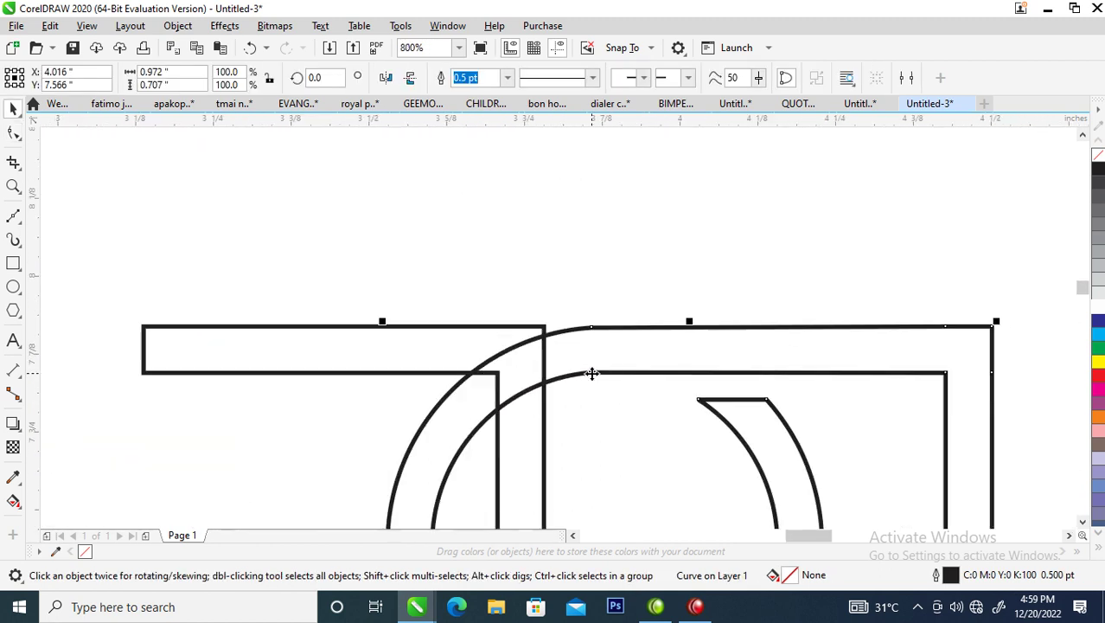
pyautogui.scroll(-2, 591, 374)
# Fill the welded ring and right 7 with black and remove their outline.
pyautogui.press('z')
pyautogui.moveTo(436, 322); pyautogui.dragTo(753, 499)
pyautogui.click(1098, 165)
pyautogui.rightClick(1099, 155)
# Draw a narrow vertical rectangle about 0.07 by 0.27 inches across the ring's top beside the left 7's vertical bar.
pyautogui.click(455, 248)
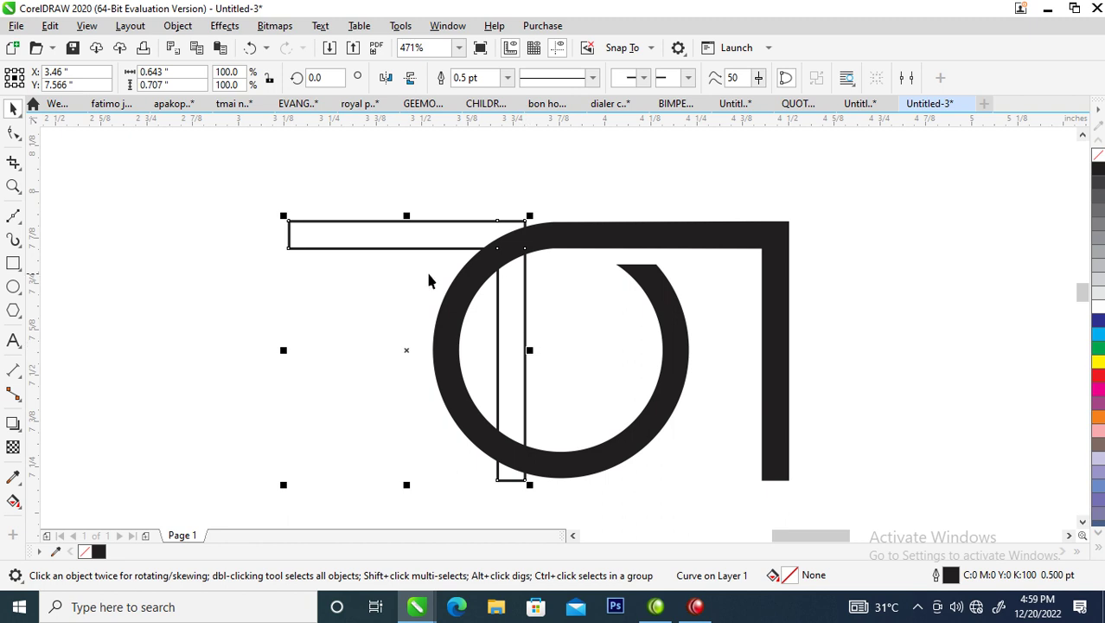
pyautogui.click(13, 262)
pyautogui.moveTo(517, 189); pyautogui.dragTo(542, 289)
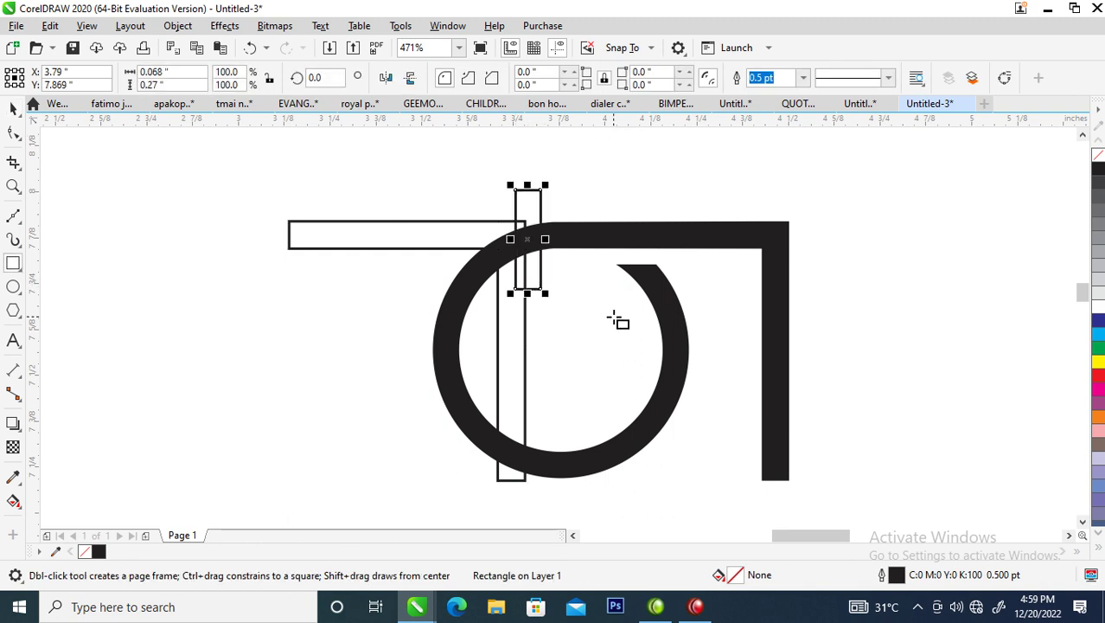
pyautogui.press('space')
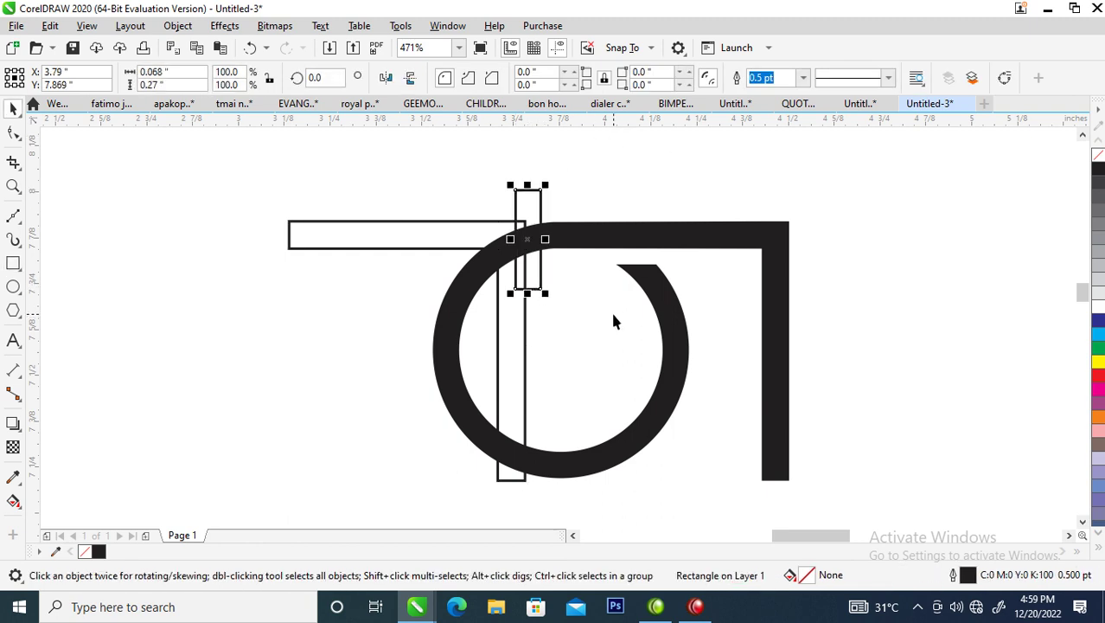
# Trim the black shape with the narrow rectangle to cut a gap in it, and delete the rectangle.
pyautogui.keyDown('shift'); pyautogui.click(617, 239); pyautogui.keyUp('shift')
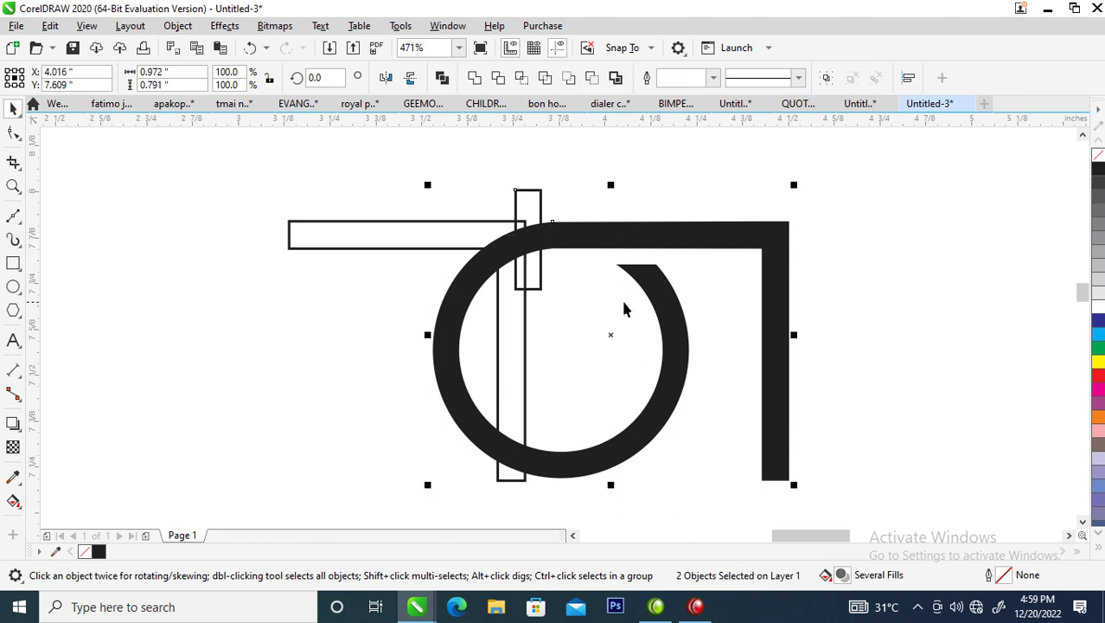
pyautogui.click(498, 78)
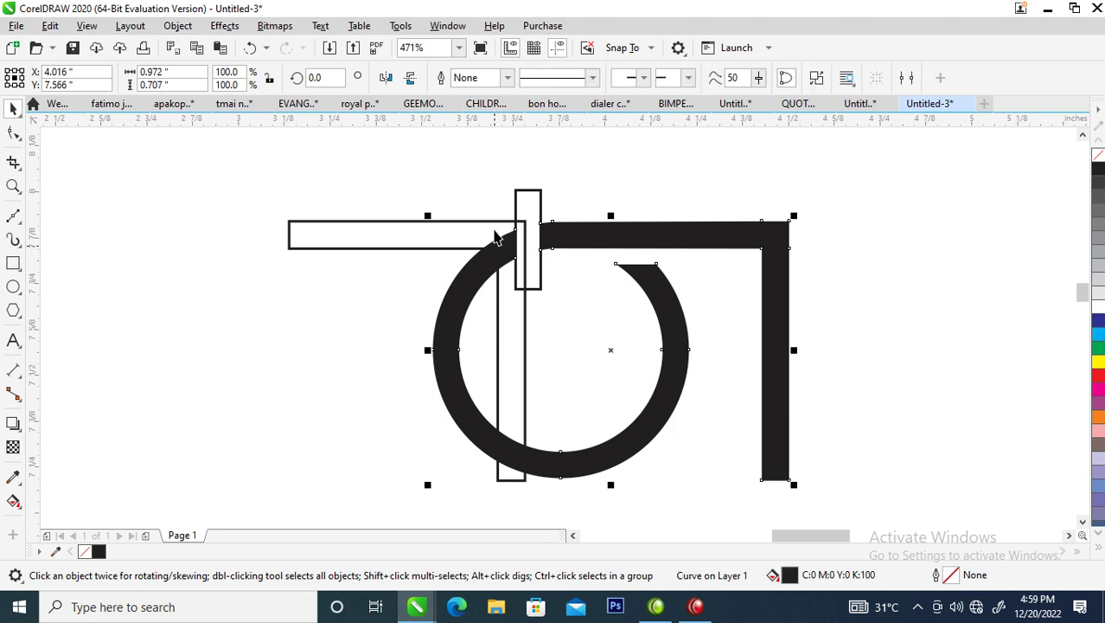
pyautogui.click(532, 198)
pyautogui.press('Delete')
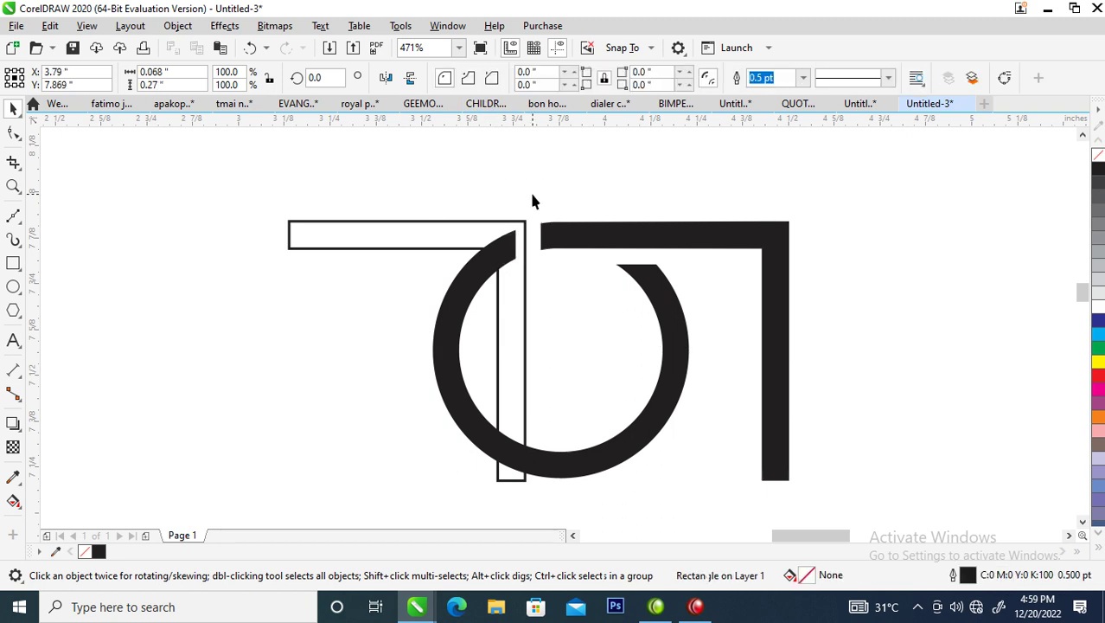
# Shorten the left 7's vertical bar from below so the shape is about 0.53 inches high and ends inside the ring.
pyautogui.click(525, 343)
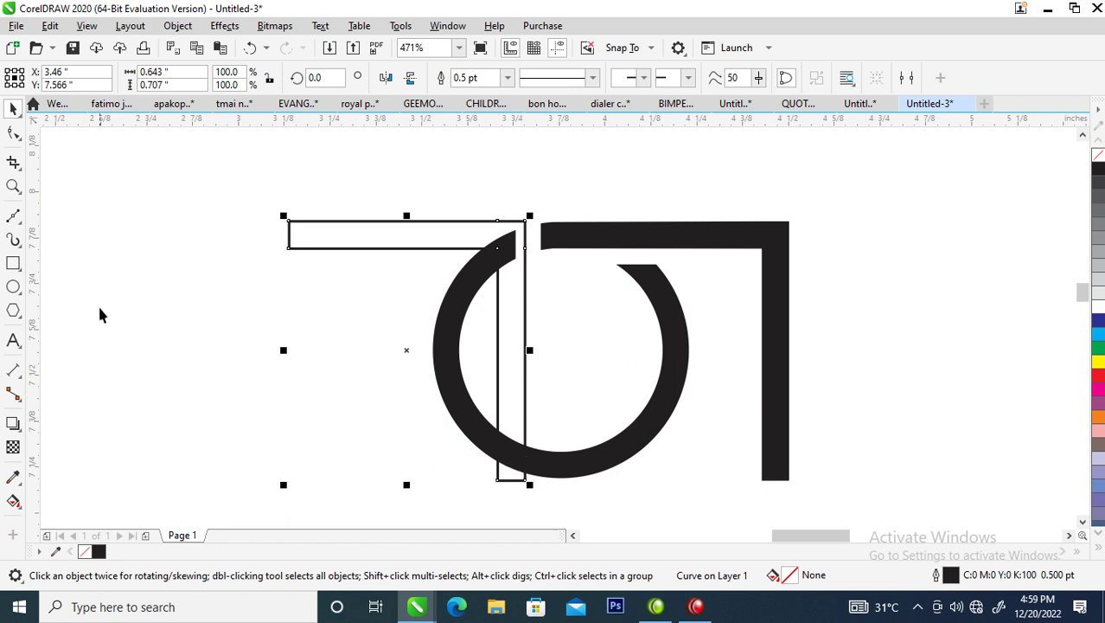
pyautogui.click(13, 132)
pyautogui.moveTo(422, 454); pyautogui.dragTo(568, 511)
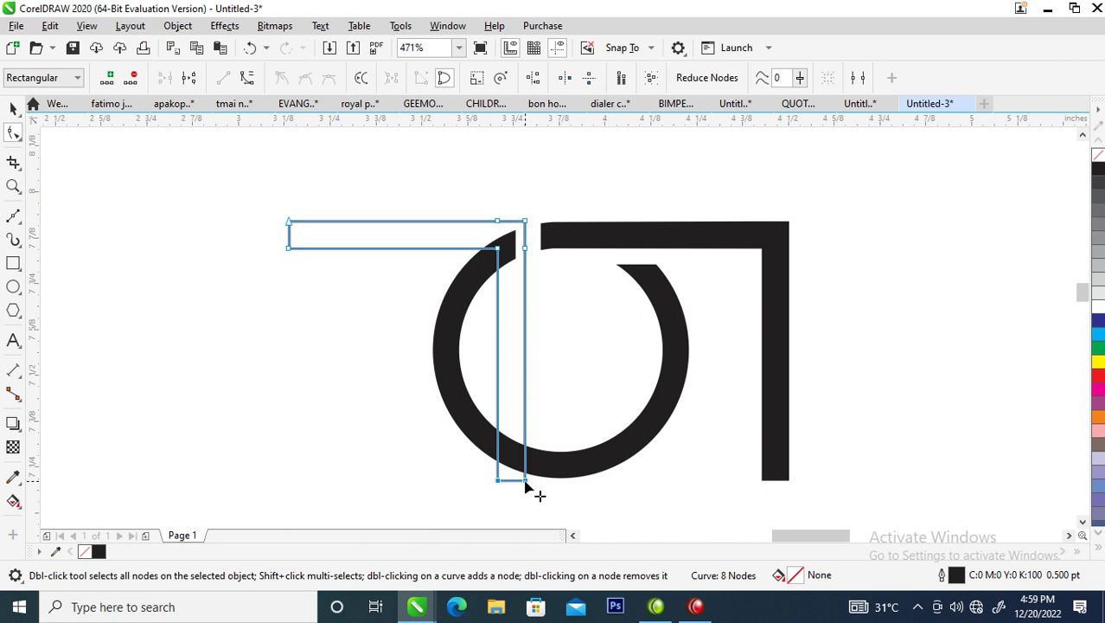
pyautogui.moveTo(525, 485); pyautogui.dragTo(526, 415)
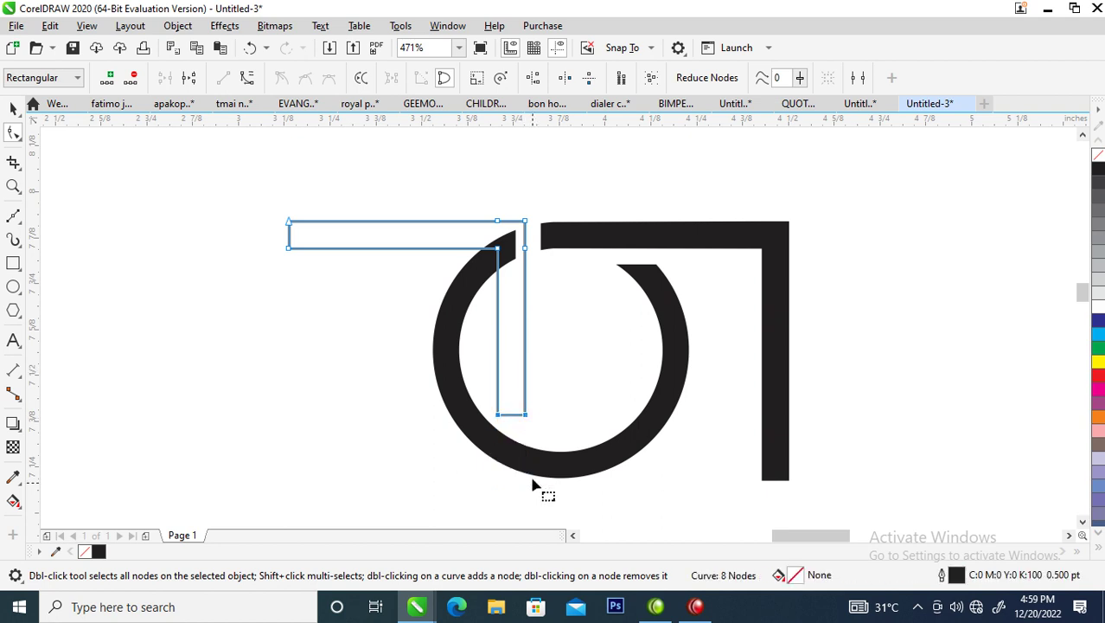
pyautogui.press('space')
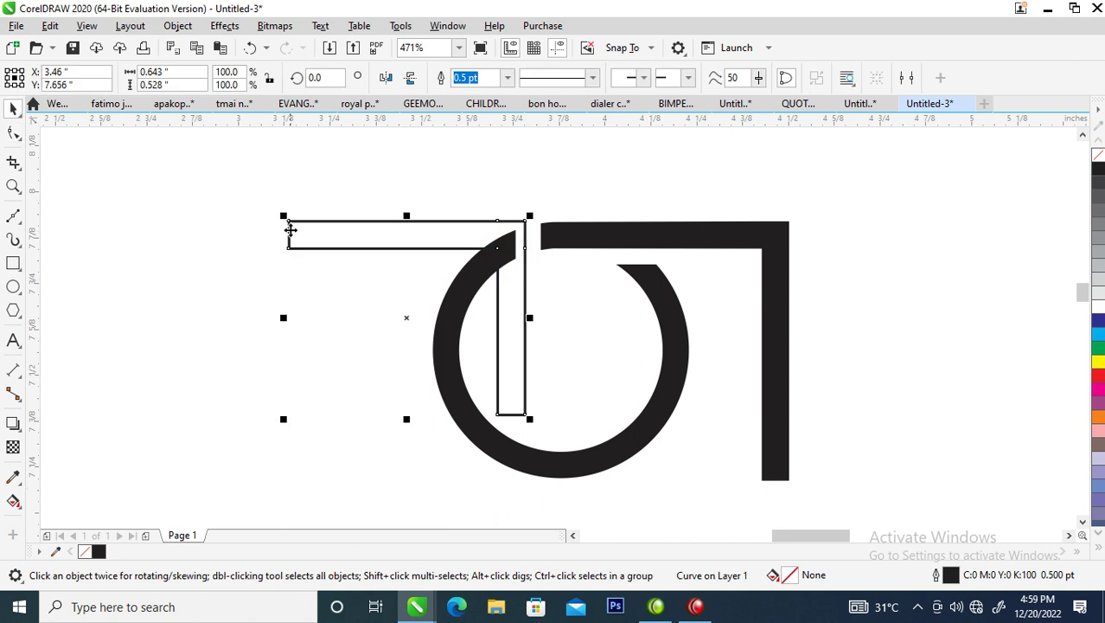
# Shorten the left 7's horizontal bar to about 0.32 inches and weld the 7 with the black ring shape.
pyautogui.press('space')
pyautogui.moveTo(278, 194); pyautogui.dragTo(281, 271)
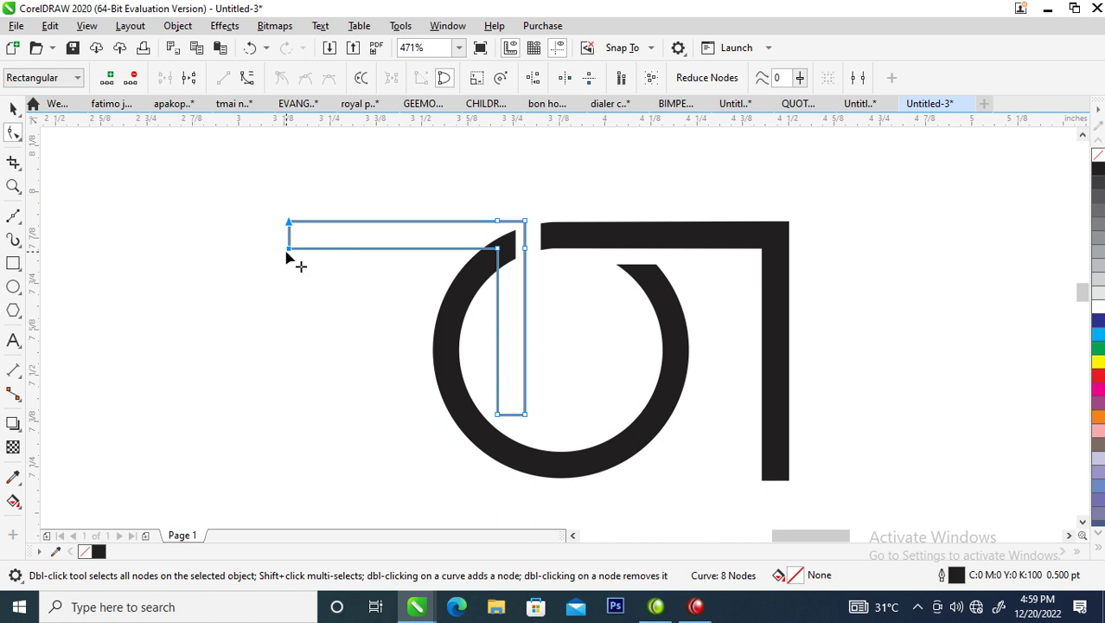
pyautogui.moveTo(289, 248); pyautogui.dragTo(408, 249)
pyautogui.press('space')
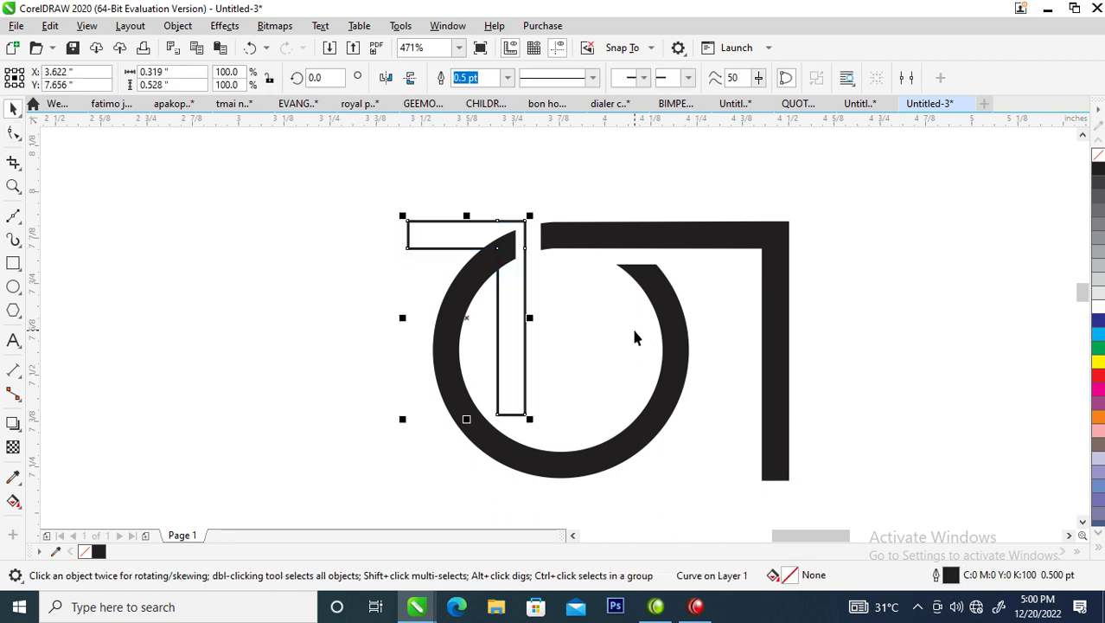
pyautogui.keyDown('shift'); pyautogui.click(679, 316); pyautogui.keyUp('shift')
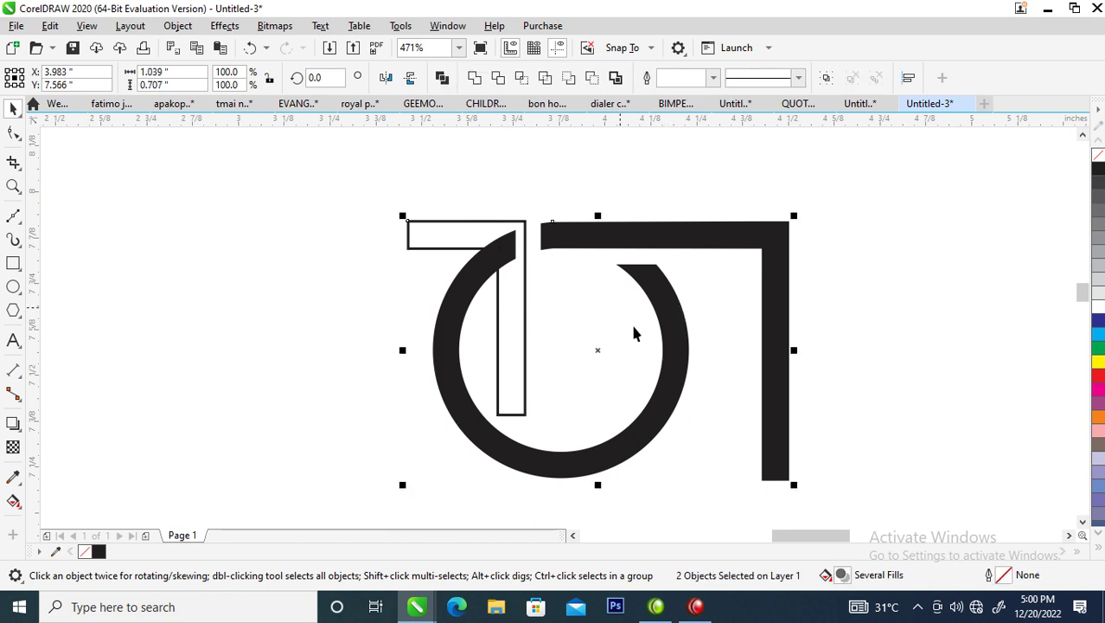
pyautogui.click(474, 78)
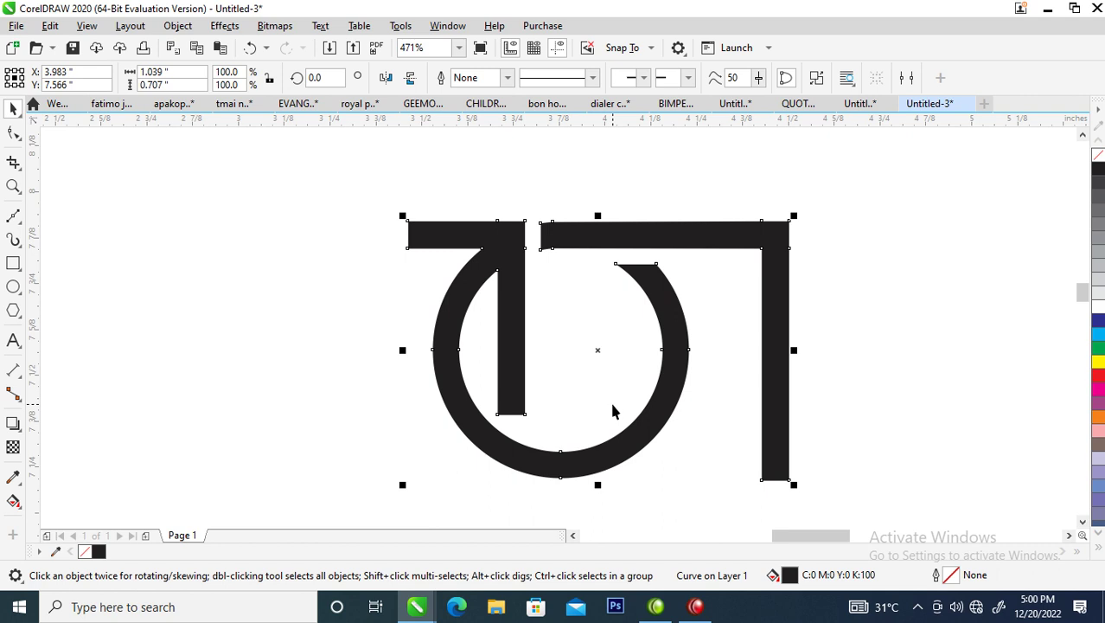
# Shorten the right 7's vertical and horizontal bars so the whole shape measures about 0.9 by 0.7 inches.
pyautogui.click(13, 133)
pyautogui.moveTo(767, 449); pyautogui.dragTo(785, 411)
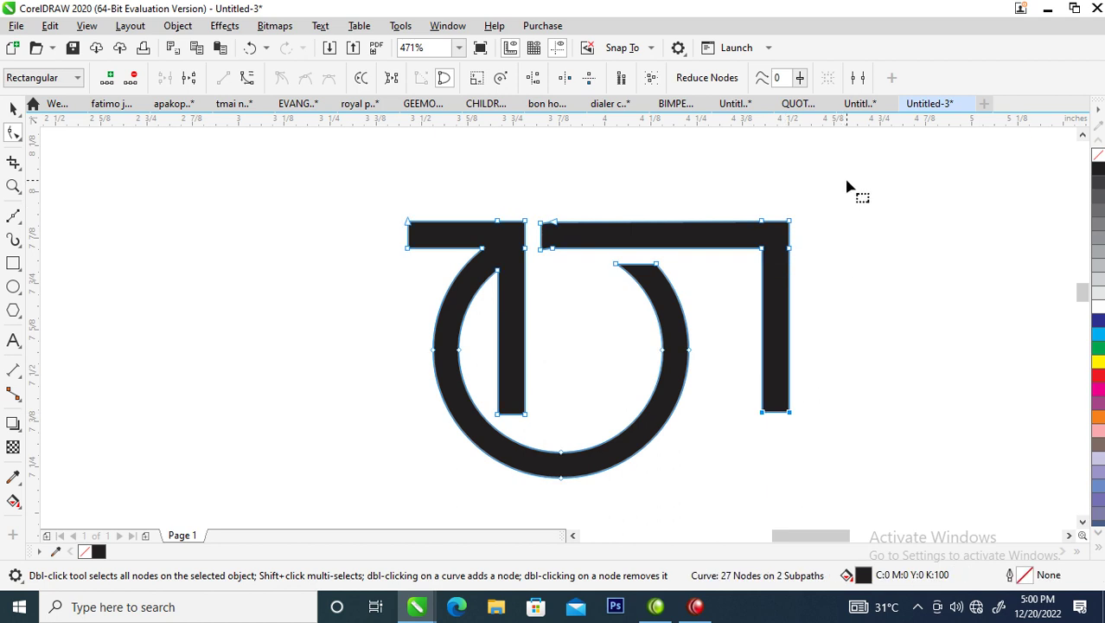
pyautogui.moveTo(847, 180); pyautogui.dragTo(741, 477)
pyautogui.moveTo(763, 419); pyautogui.dragTo(722, 419)
pyautogui.press('space')
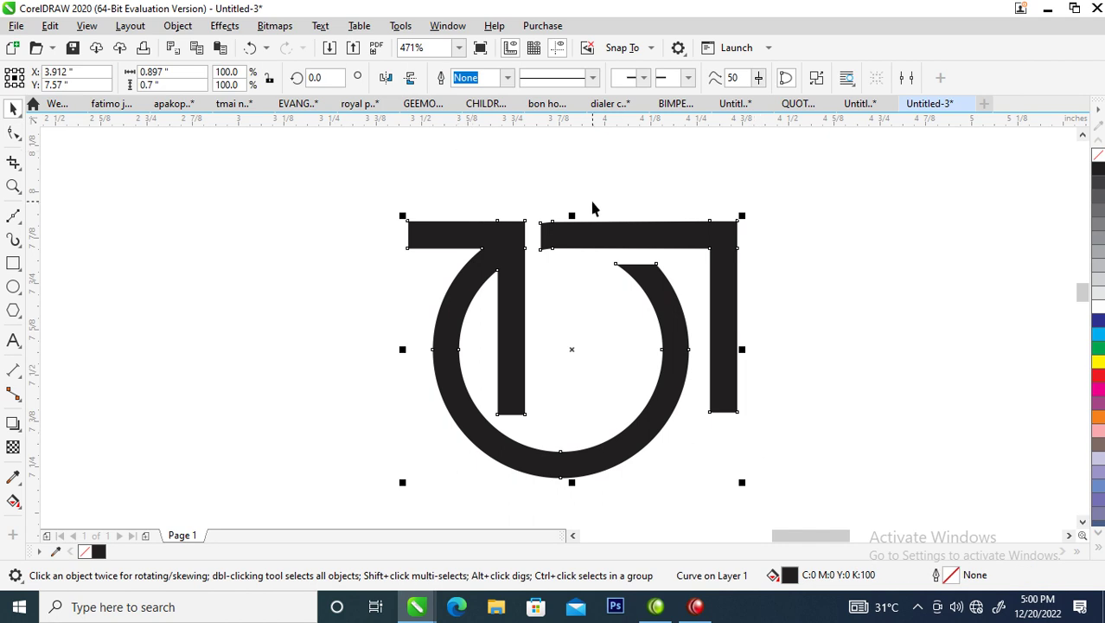
# Break the black curve apart and fill the right 7 with green mixed with yellow, reaching C65 M0 Y100 K0.
pyautogui.hotkey('ctrl', 'k')
pyautogui.click(618, 202)
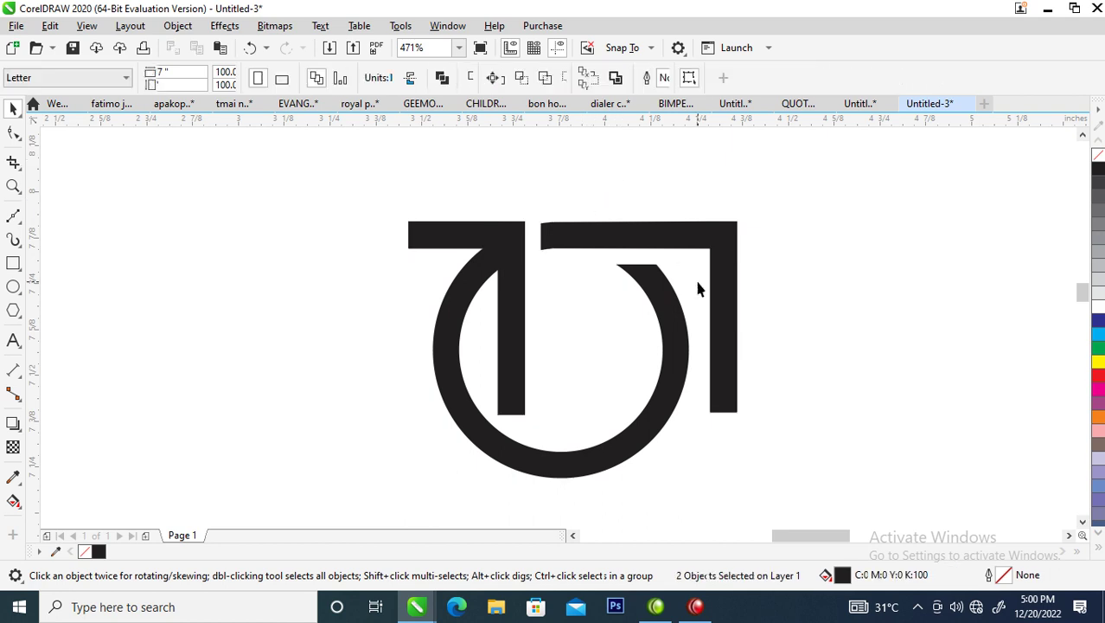
pyautogui.click(732, 246)
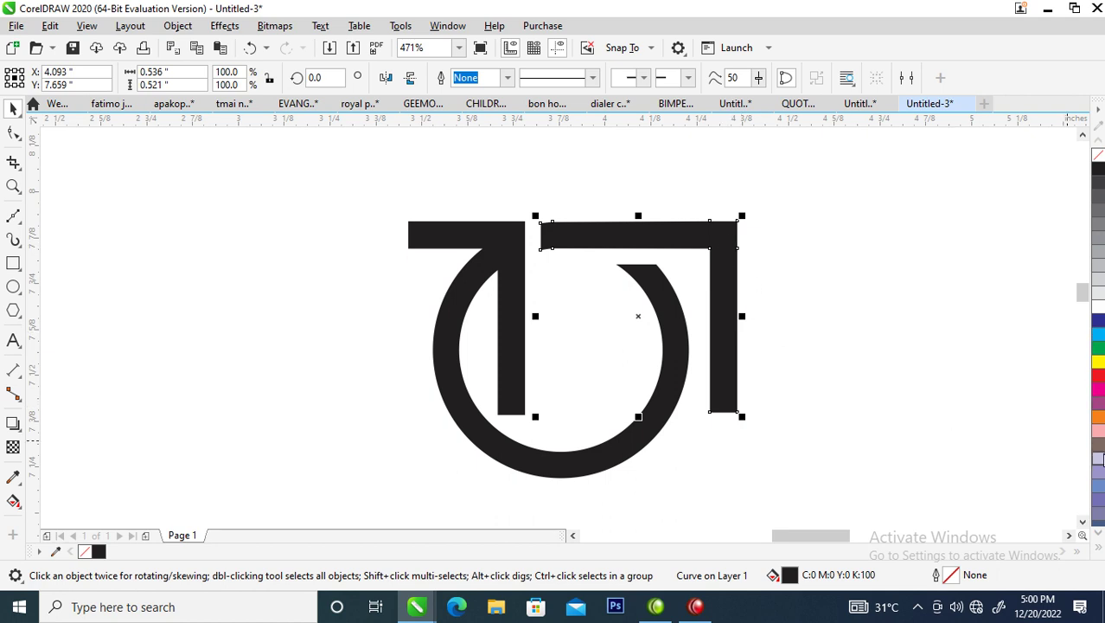
pyautogui.click(1098, 347)
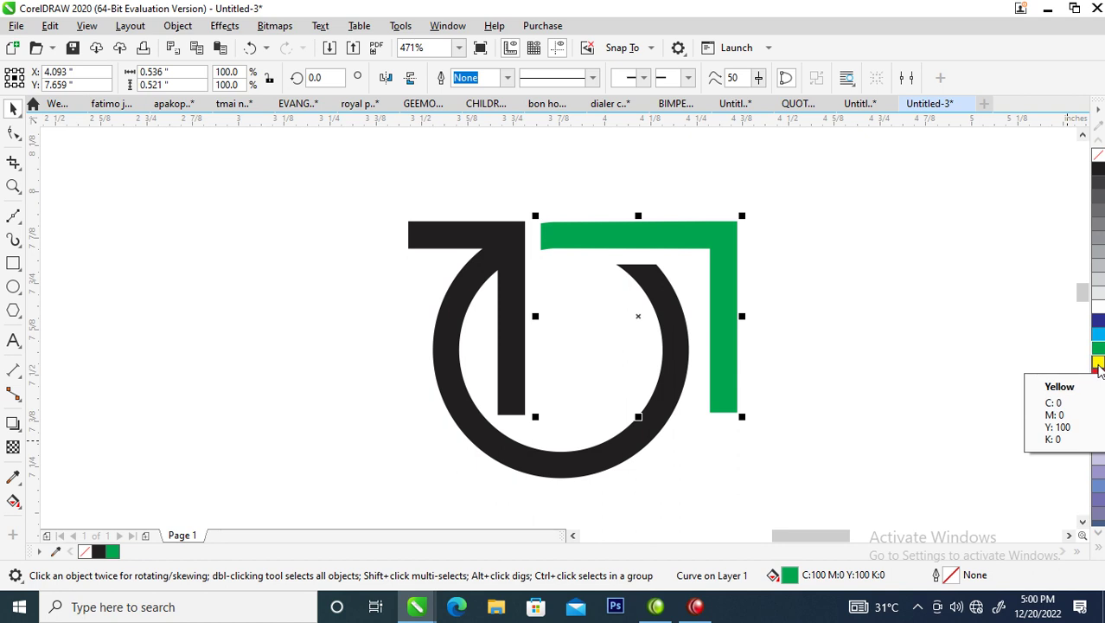
pyautogui.keyDown('ctrl'); pyautogui.click(1098, 363); pyautogui.keyUp('ctrl')
pyautogui.keyDown('ctrl'); pyautogui.click(1098, 364); pyautogui.keyUp('ctrl')
pyautogui.keyDown('ctrl'); pyautogui.click(1098, 363); pyautogui.keyUp('ctrl')
pyautogui.keyDown('ctrl'); pyautogui.click(1098, 363); pyautogui.keyUp('ctrl')
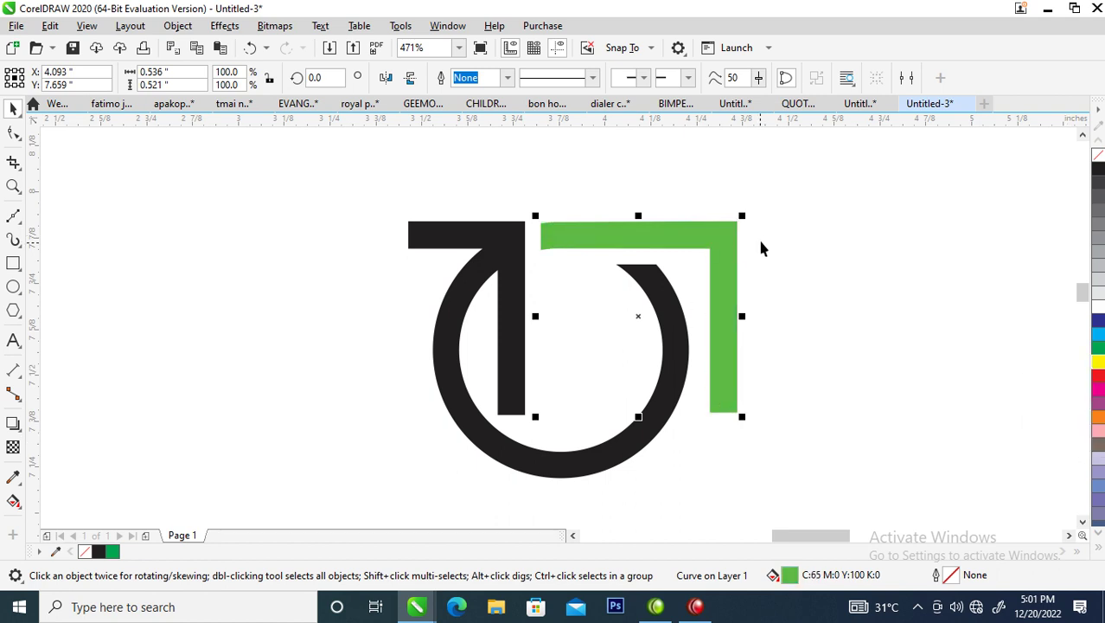
# Copy the right 7's light green fill onto the 707 Club text.
pyautogui.scroll(-2, 737, 278)
pyautogui.scroll(-2, 737, 278)
pyautogui.press('z')
pyautogui.moveTo(513, 234); pyautogui.dragTo(905, 451)
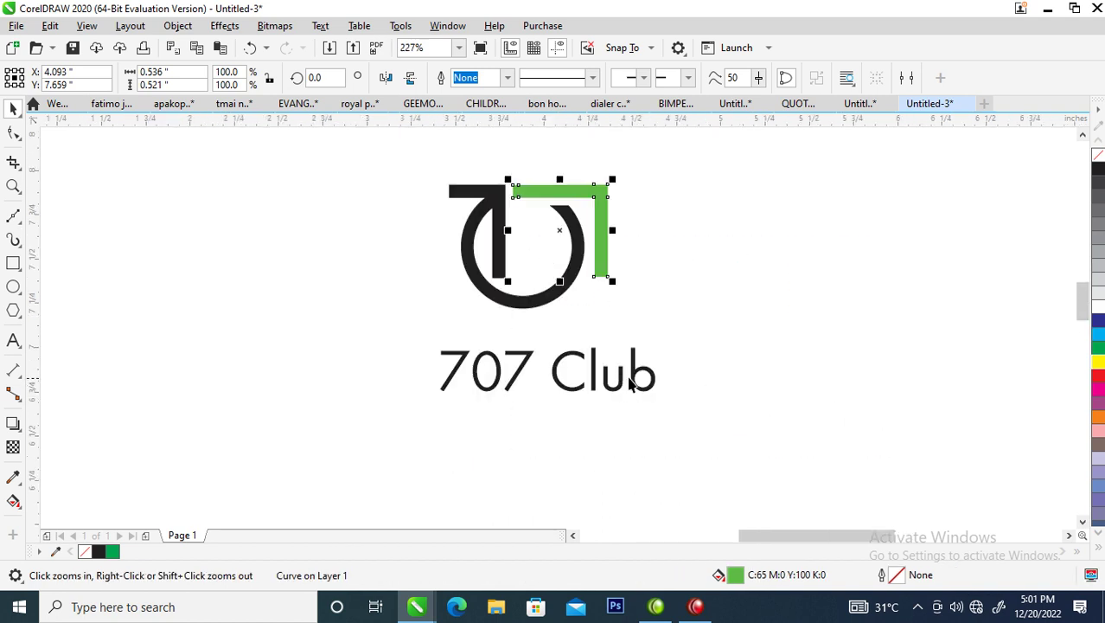
pyautogui.click(639, 376)
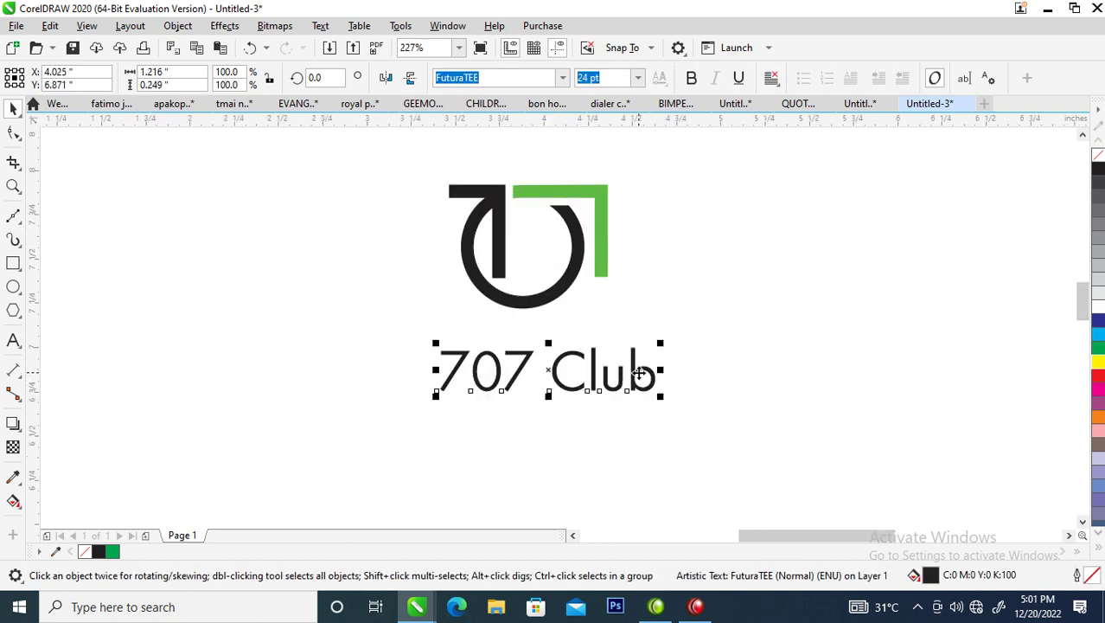
pyautogui.click(639, 374)
pyautogui.moveTo(599, 245); pyautogui.dragTo(612, 388)
pyautogui.click(704, 519)
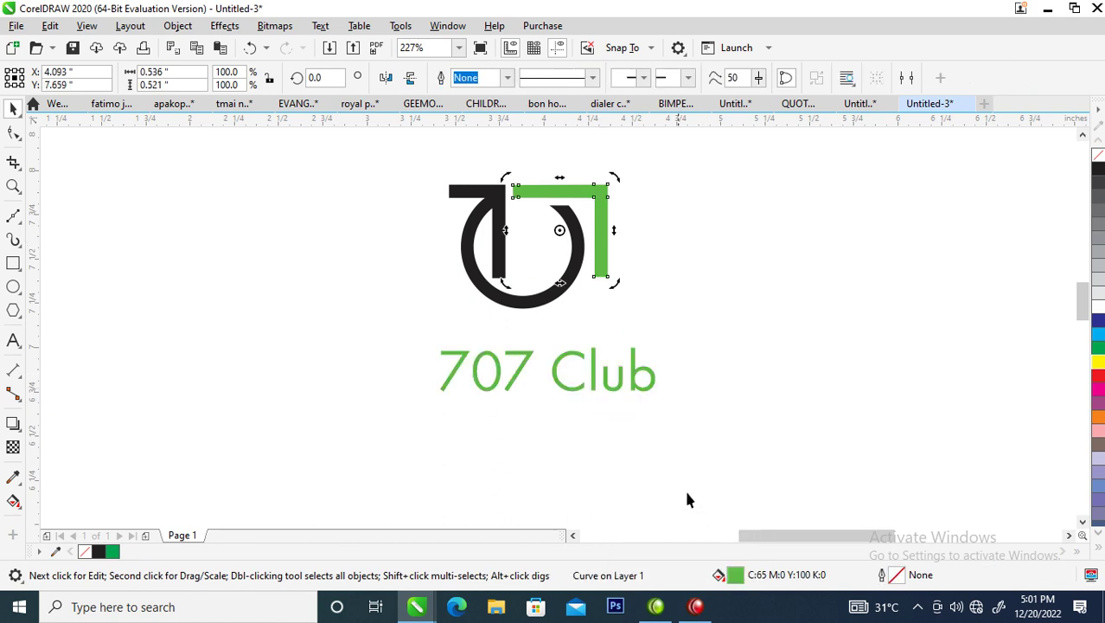
# Fill only the word Club in the name with black.
pyautogui.doubleClick(593, 367)
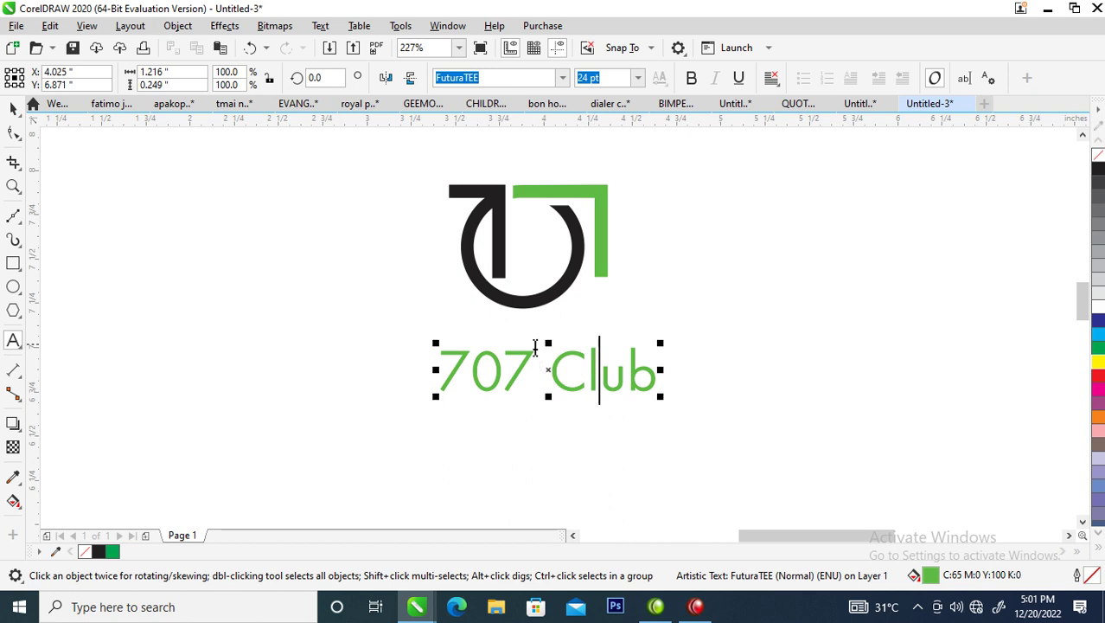
pyautogui.moveTo(541, 364); pyautogui.dragTo(689, 370)
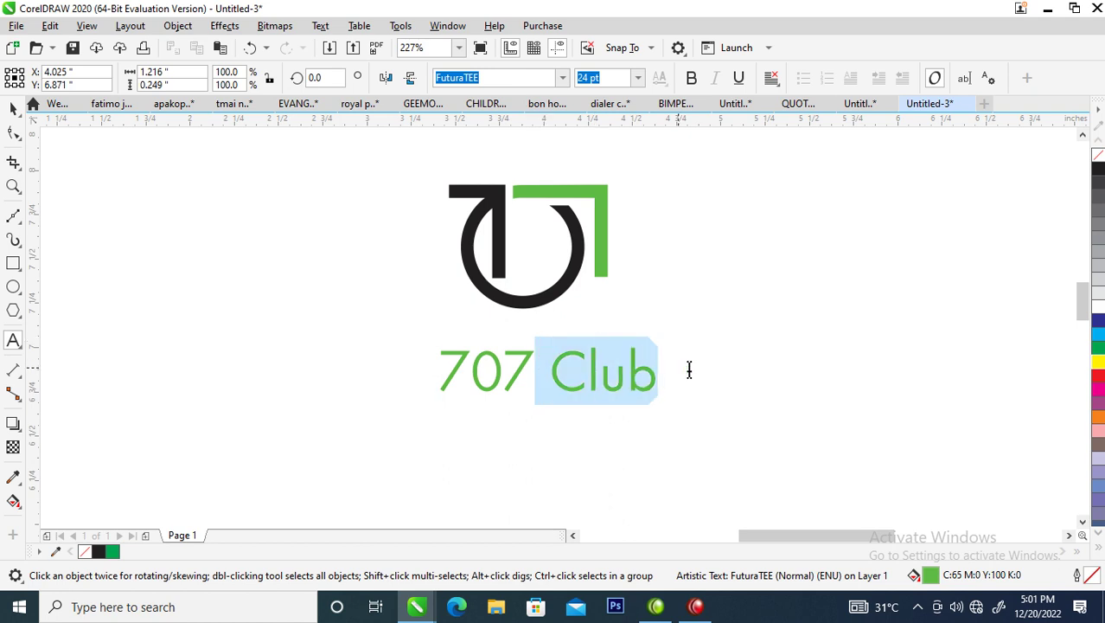
pyautogui.click(1100, 170)
pyautogui.hotkey('ctrl', 'space')
# Scale the two-part mark down to about 0.48 by 0.38 inches and arrange it centred above the club name.
pyautogui.moveTo(370, 154); pyautogui.dragTo(719, 336)
pyautogui.moveTo(609, 244); pyautogui.dragTo(426, 364)
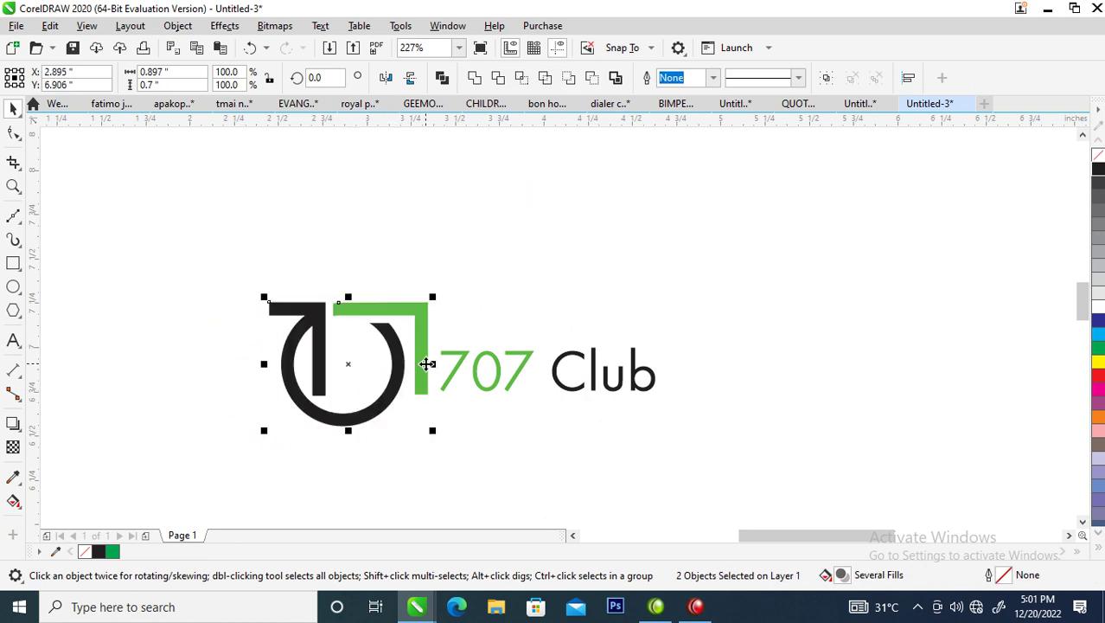
pyautogui.moveTo(427, 364); pyautogui.dragTo(609, 288)
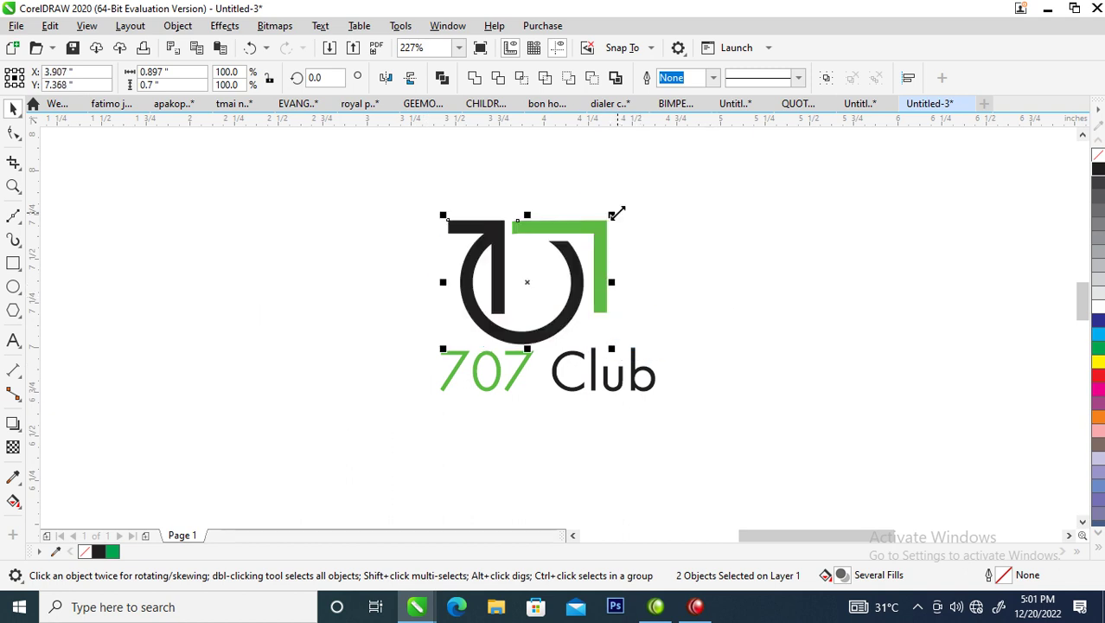
pyautogui.moveTo(618, 219); pyautogui.dragTo(552, 224)
pyautogui.moveTo(531, 304); pyautogui.dragTo(576, 291)
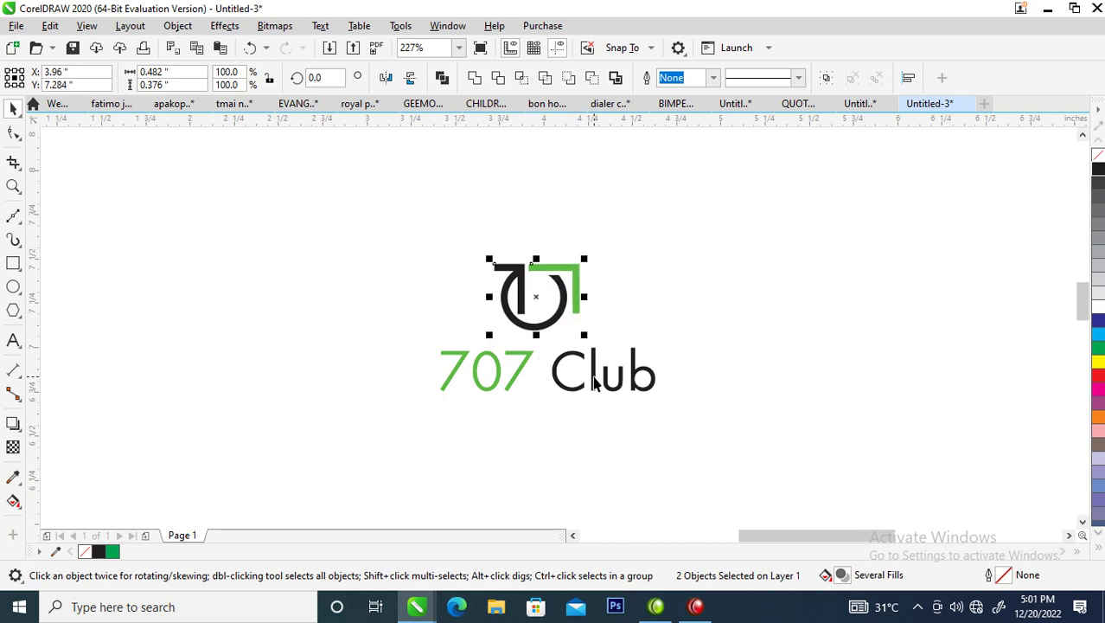
pyautogui.moveTo(595, 385); pyautogui.dragTo(567, 395)
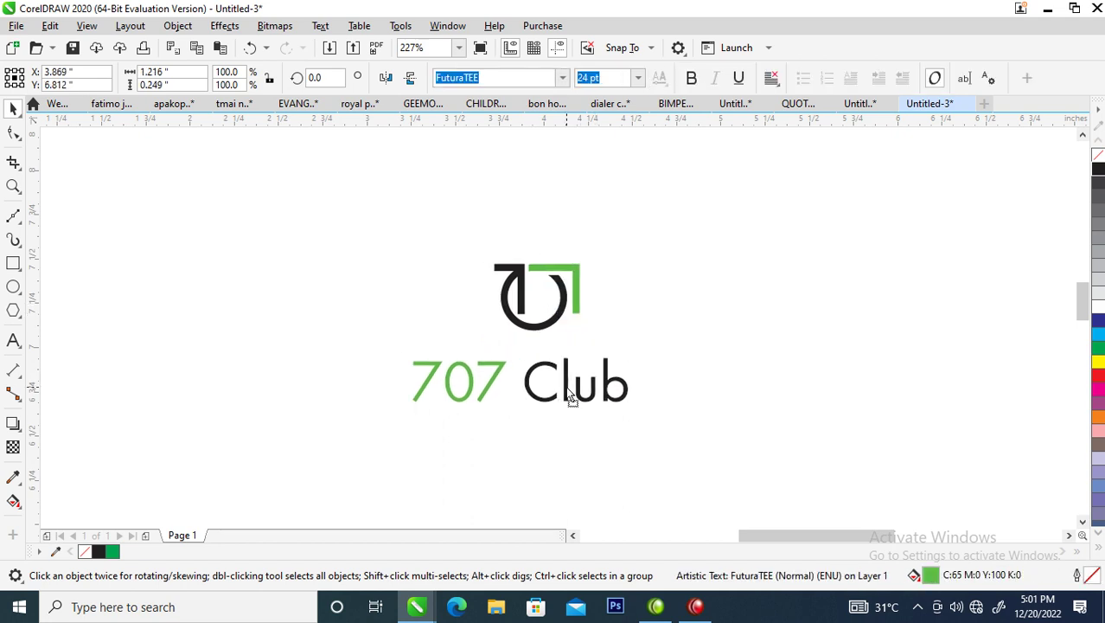
# Fill the entire 707 Club text with black.
pyautogui.click(625, 400)
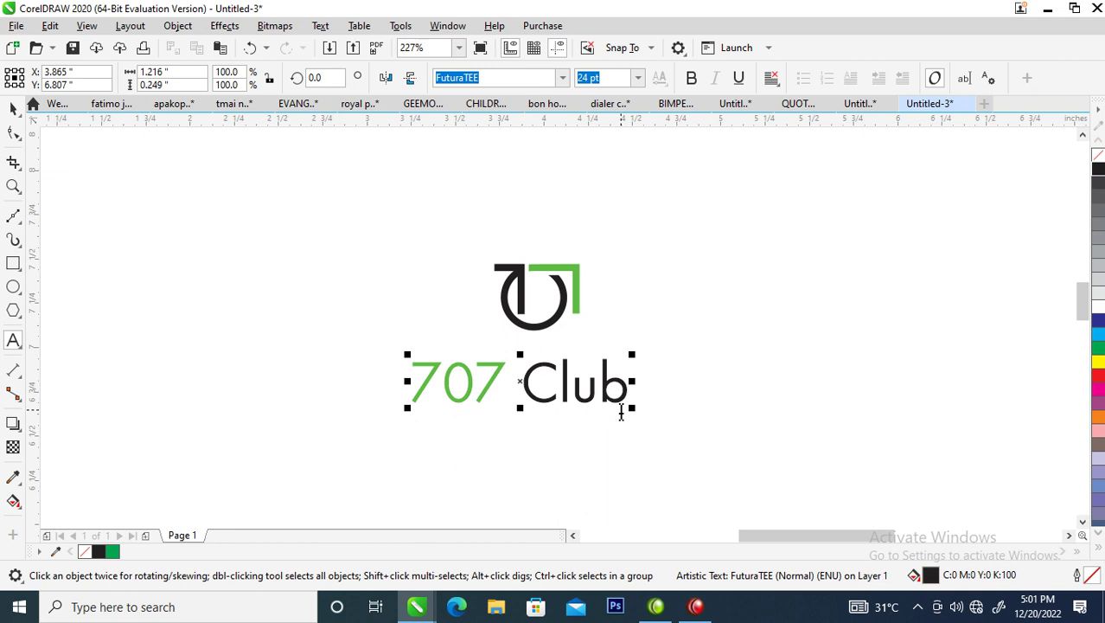
pyautogui.click(519, 373)
pyautogui.hotkey('ctrl', 'space')
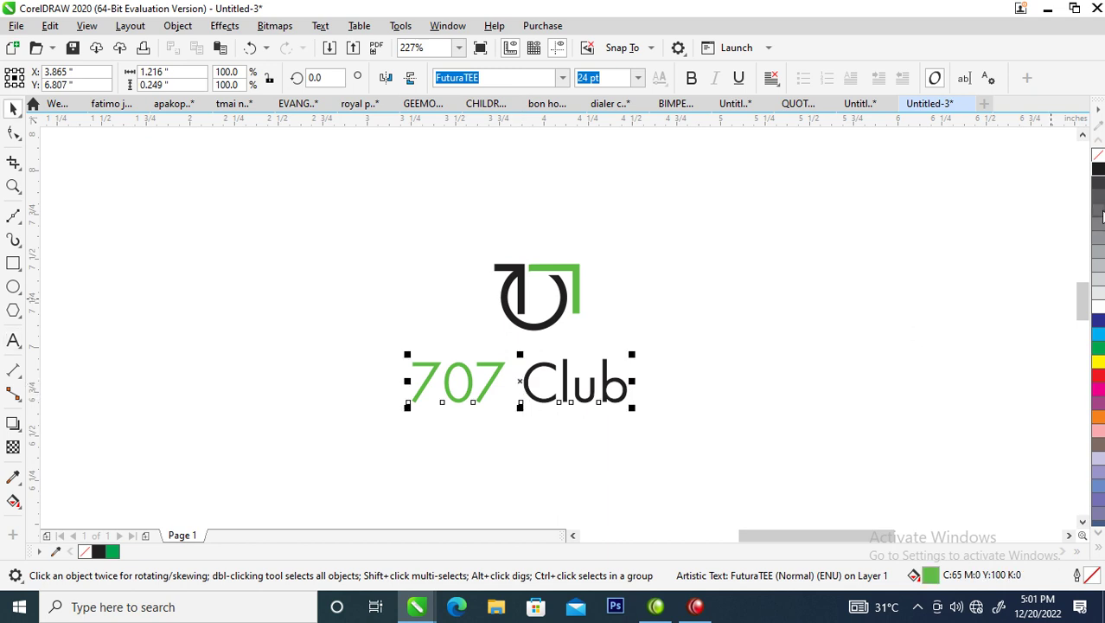
pyautogui.click(1099, 168)
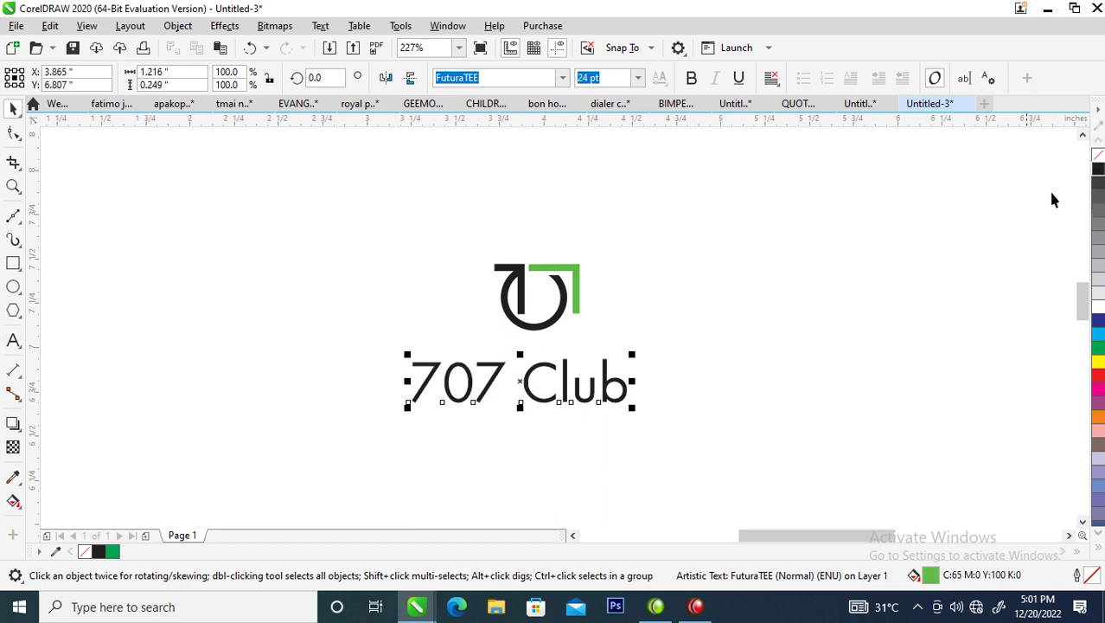
# Change the club name's text to UPPERCASE.
pyautogui.doubleClick(604, 378)
pyautogui.hotkey('ctrl', 'a')
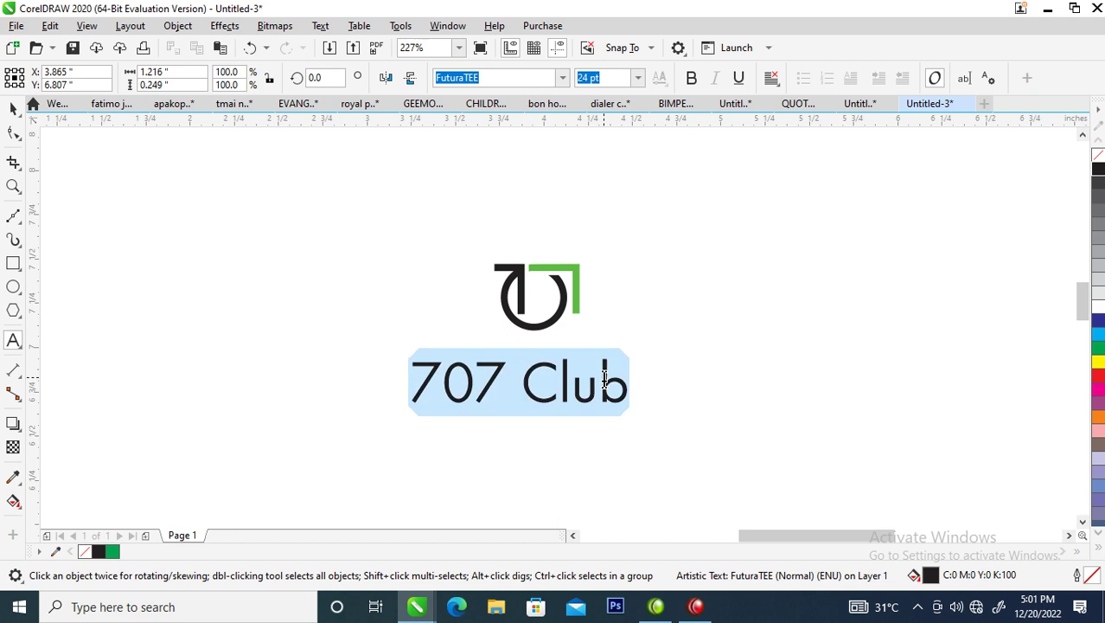
pyautogui.hotkey('shift', 'F3')
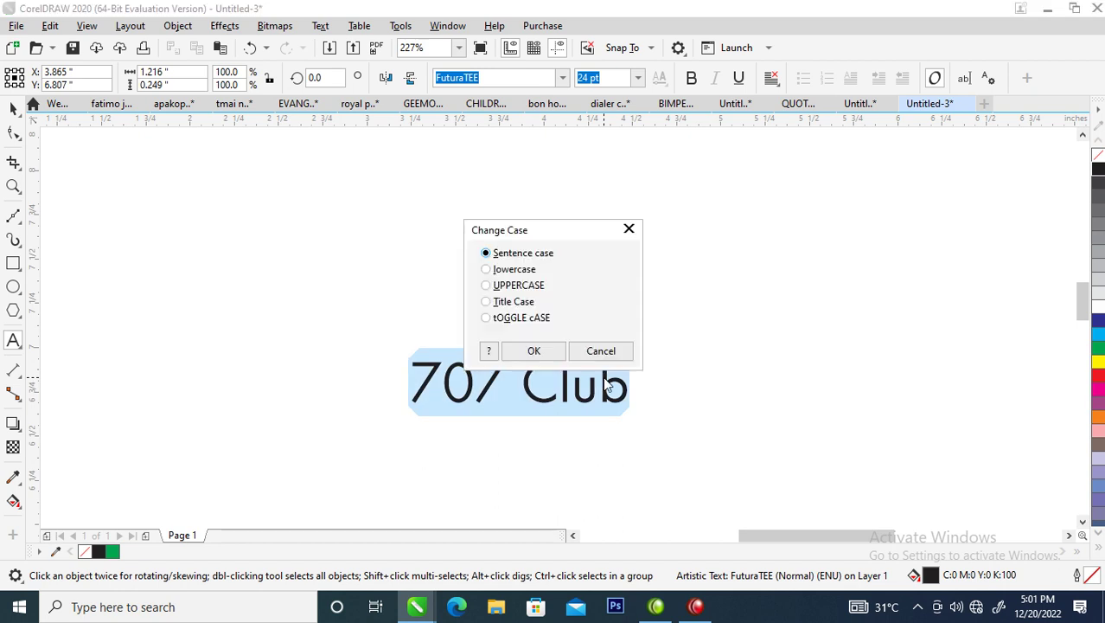
pyautogui.click(511, 286)
pyautogui.click(547, 350)
# Scale the 707 CLUB text down to about 9.2 pt and place it to the right of the mark.
pyautogui.hotkey('ctrl', 'space')
pyautogui.moveTo(655, 355); pyautogui.dragTo(676, 286)
pyautogui.press('z')
pyautogui.moveTo(427, 244); pyautogui.dragTo(802, 346)
# Scale the mark down to about 0.33 by 0.26 inches, move it close to the name, and lower the text beside it.
pyautogui.moveTo(210, 239); pyautogui.dragTo(380, 355)
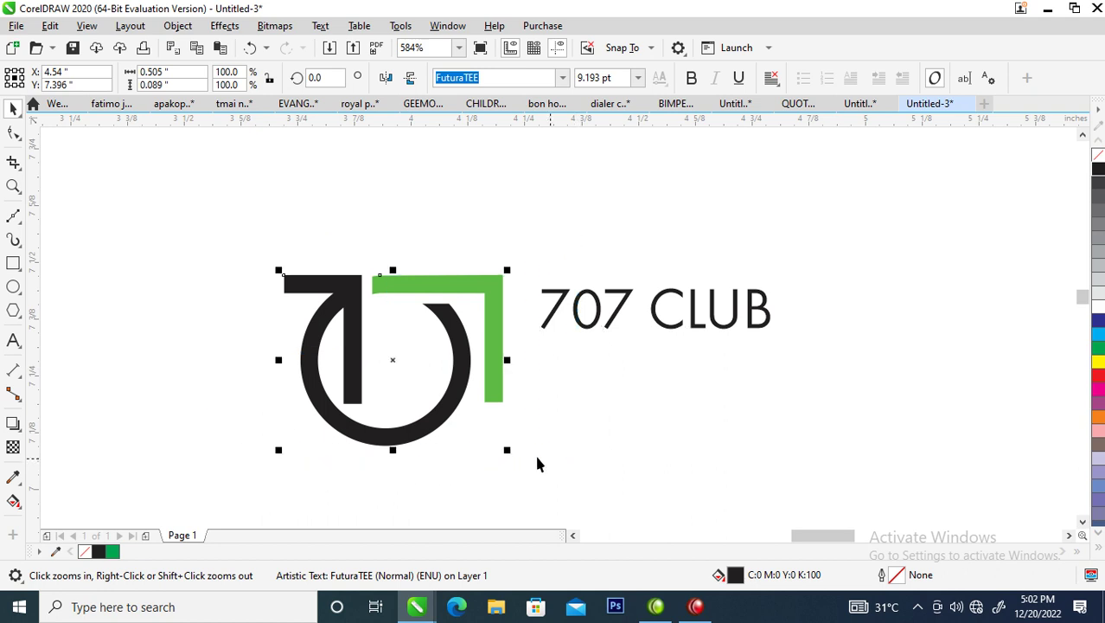
pyautogui.press('space')
pyautogui.moveTo(510, 451); pyautogui.dragTo(440, 398)
pyautogui.moveTo(437, 348); pyautogui.dragTo(517, 352)
pyautogui.scroll(-2, 374, 268)
pyautogui.press('z')
pyautogui.moveTo(270, 214); pyautogui.dragTo(697, 391)
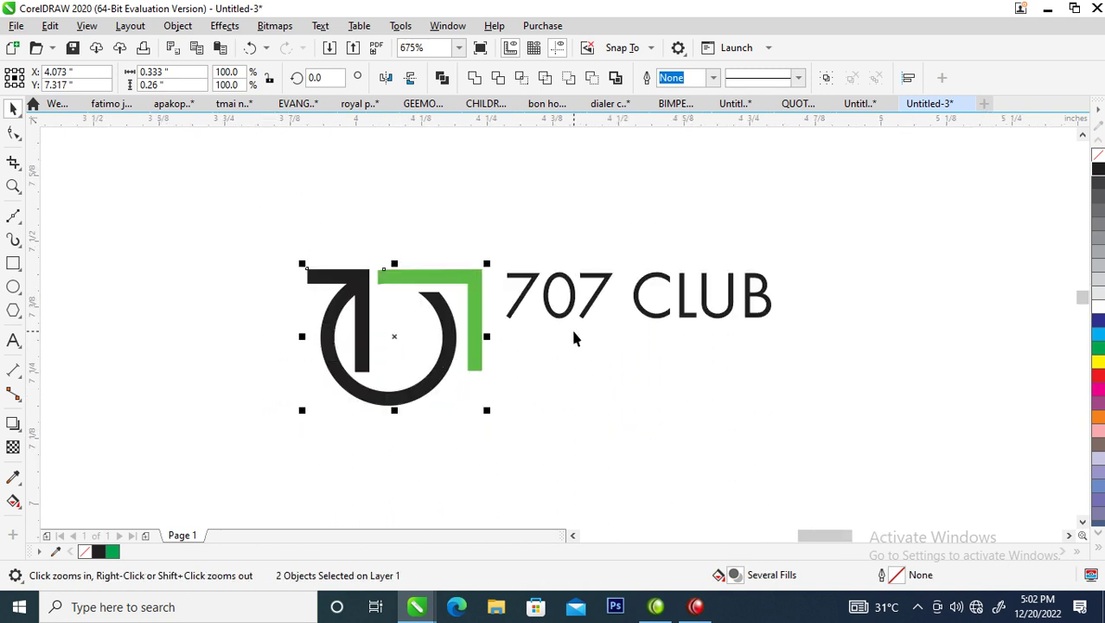
pyautogui.moveTo(584, 320); pyautogui.dragTo(586, 355)
# Set the page size to A4 in landscape orientation.
pyautogui.scroll(-5, 581, 375)
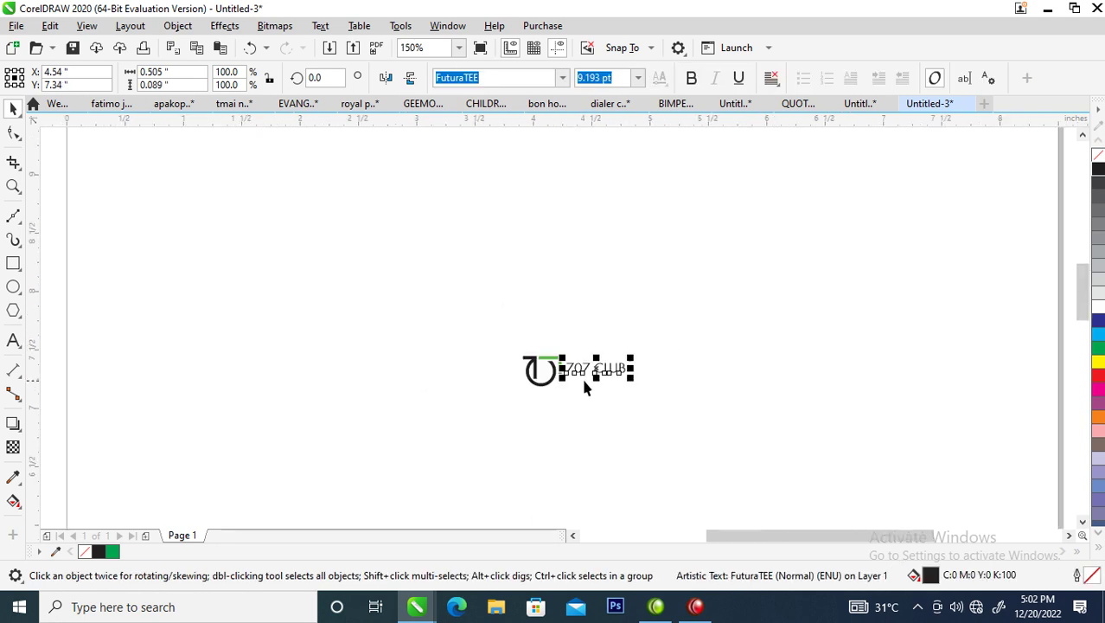
pyautogui.moveTo(358, 279); pyautogui.dragTo(700, 463)
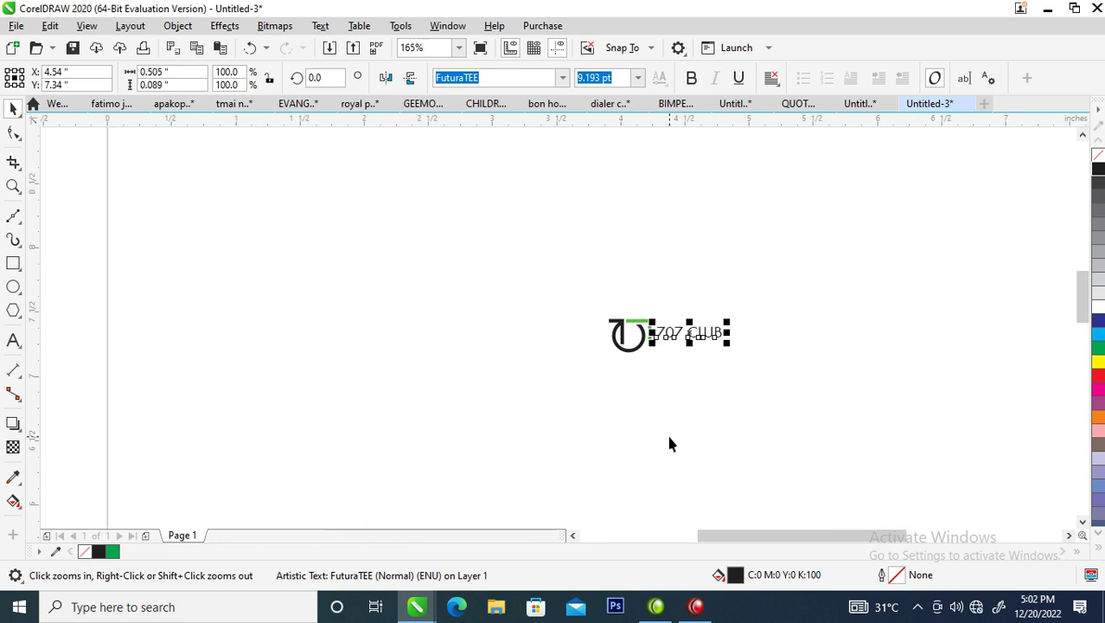
pyautogui.scroll(-4, 624, 318)
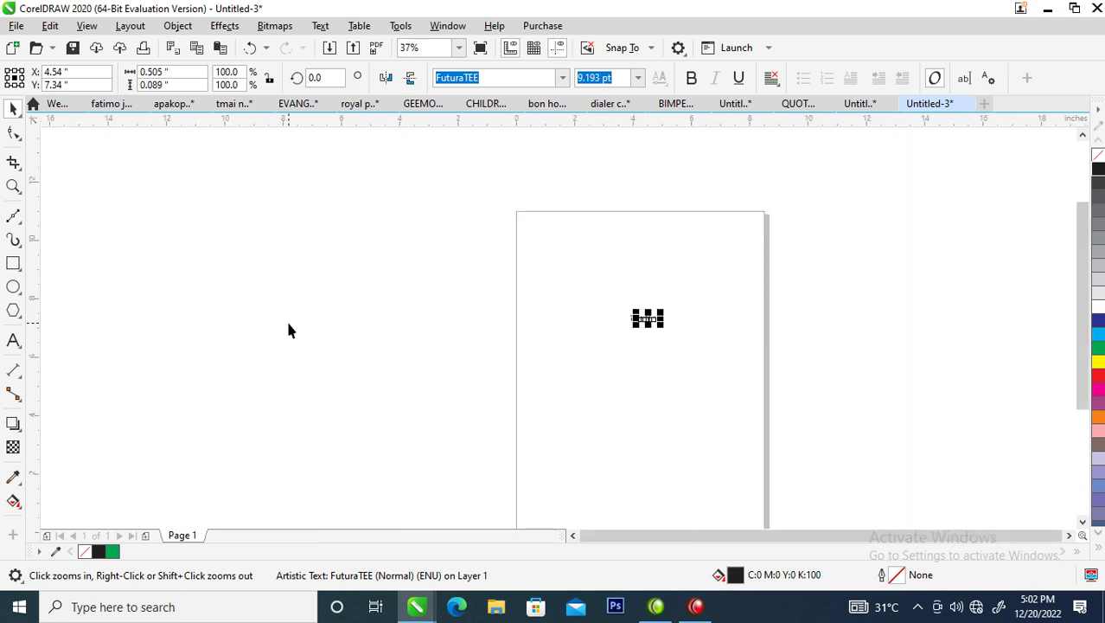
pyautogui.click(293, 355)
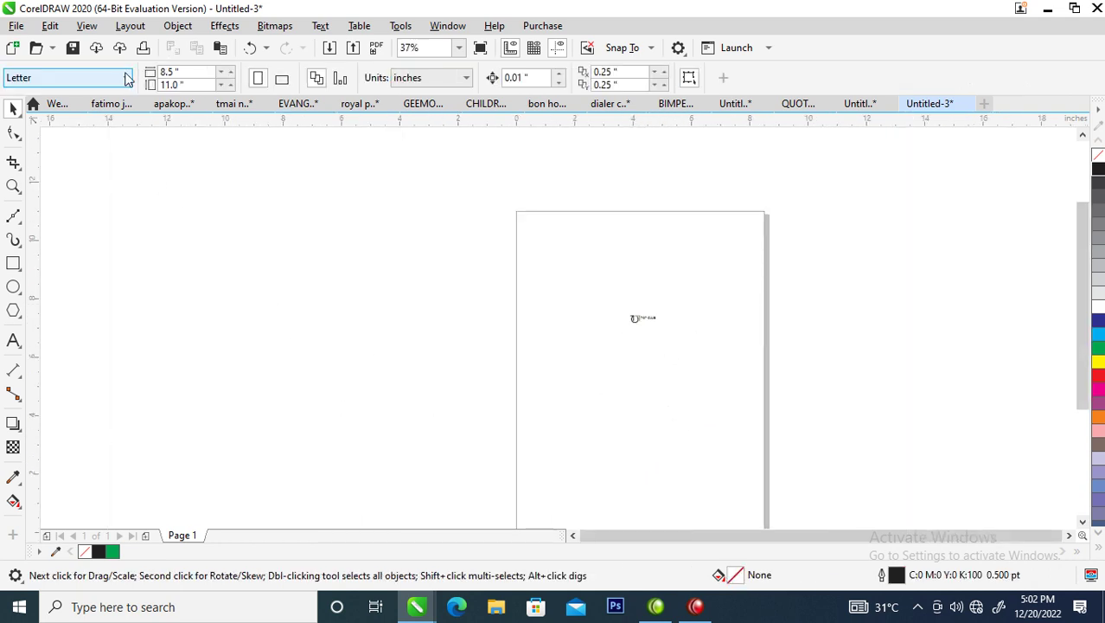
pyautogui.click(128, 78)
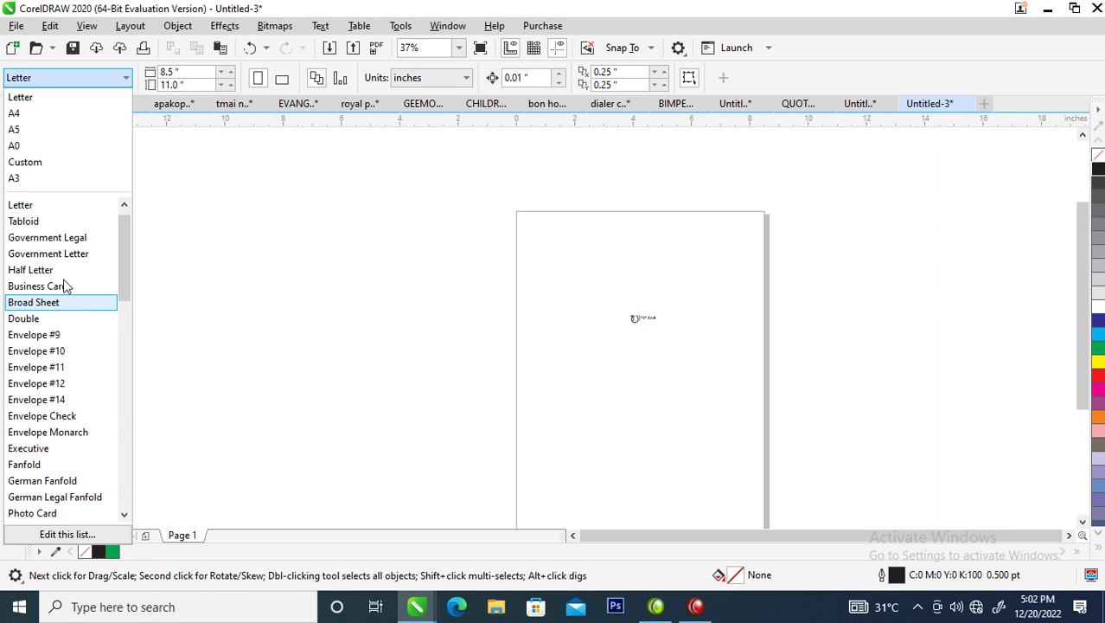
pyautogui.click(19, 112)
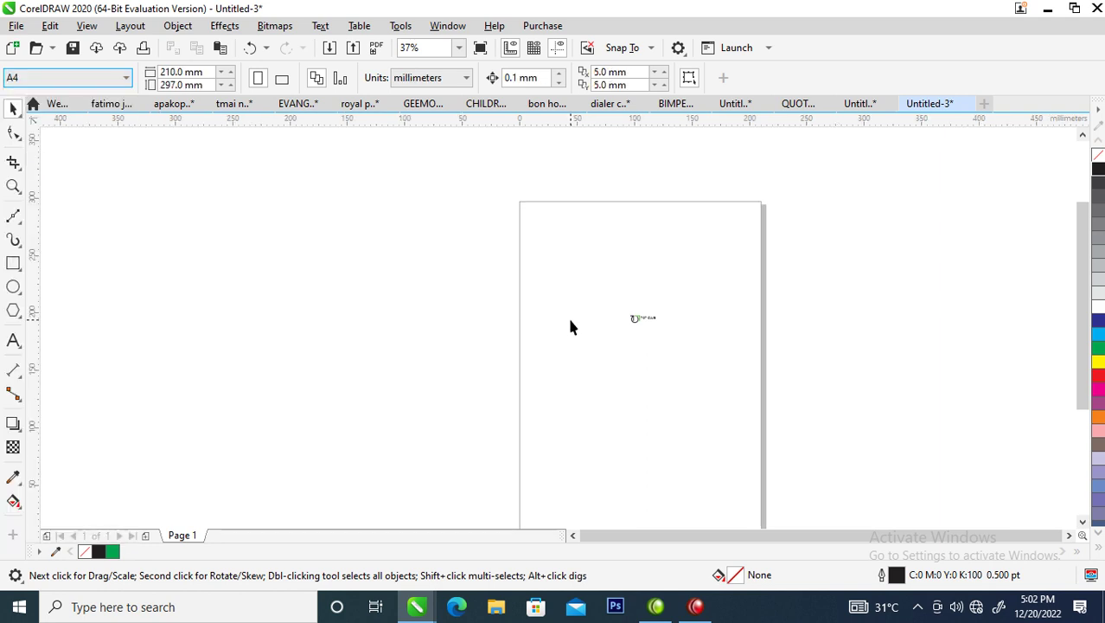
pyautogui.click(283, 79)
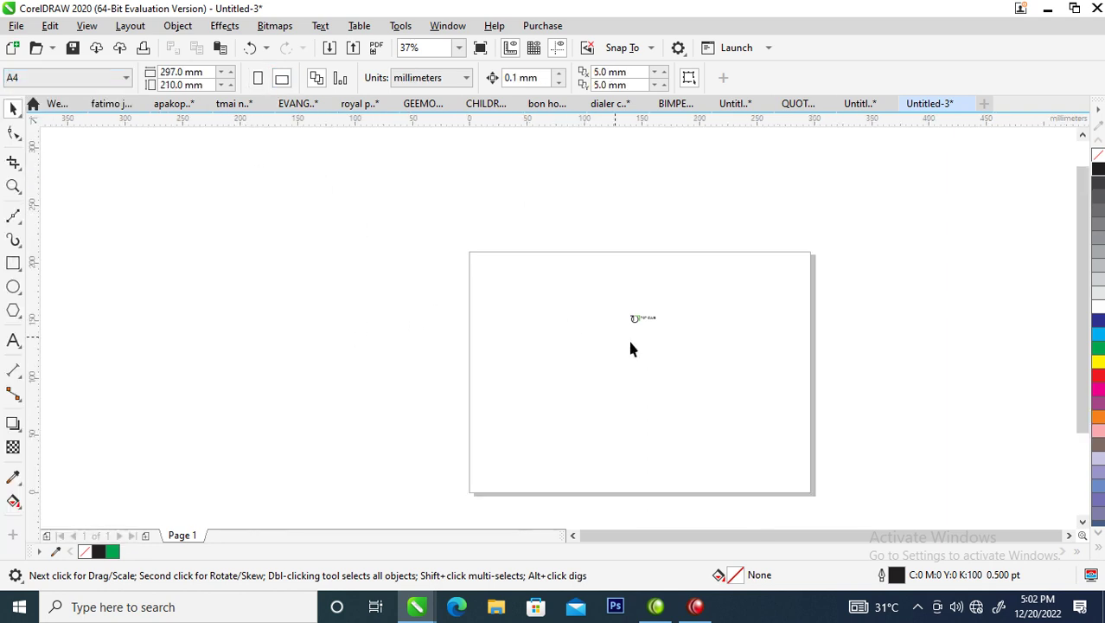
# Enlarge the mark and name together to about 146 by 43 mm and position them around the page's centre.
pyautogui.moveTo(786, 389); pyautogui.dragTo(786, 389)
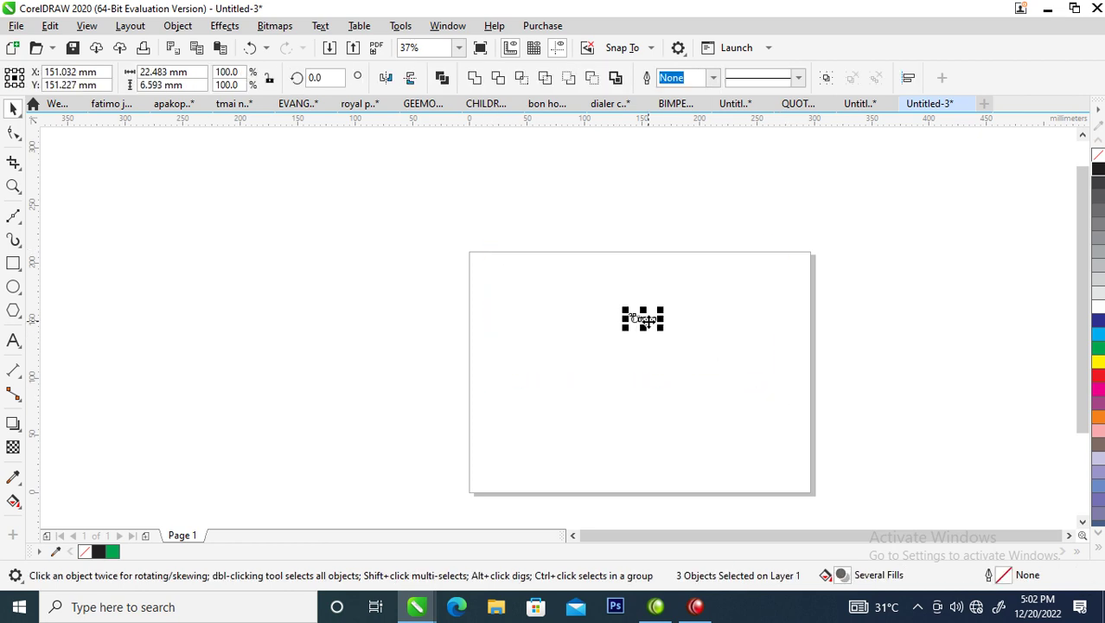
pyautogui.moveTo(659, 314); pyautogui.dragTo(751, 288)
pyautogui.moveTo(698, 321); pyautogui.dragTo(696, 380)
pyautogui.moveTo(753, 343); pyautogui.dragTo(731, 343)
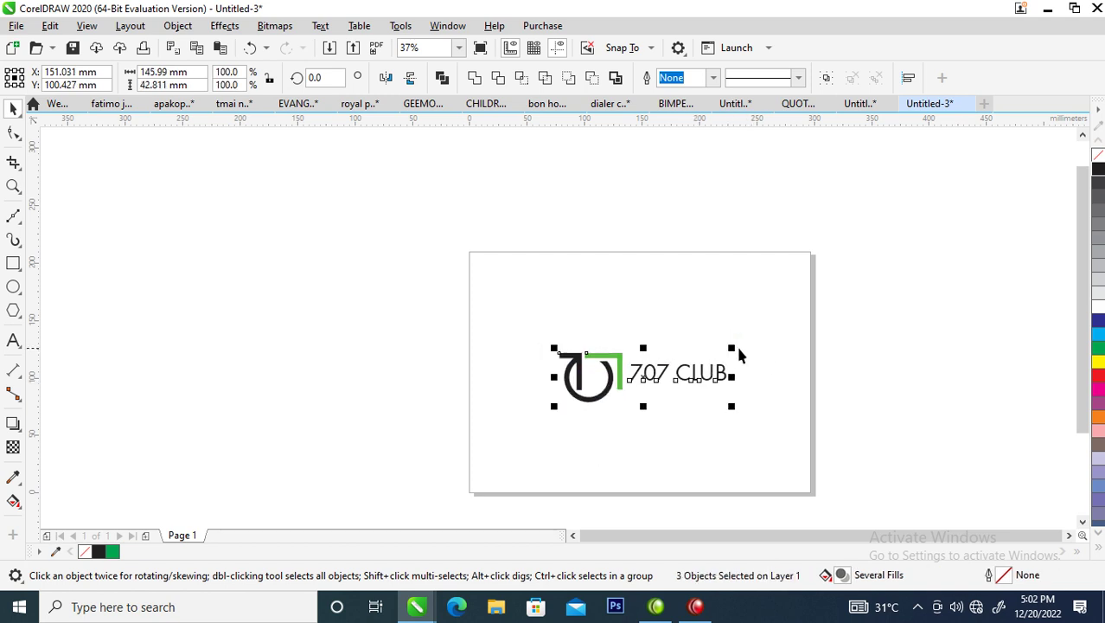
pyautogui.click(591, 222)
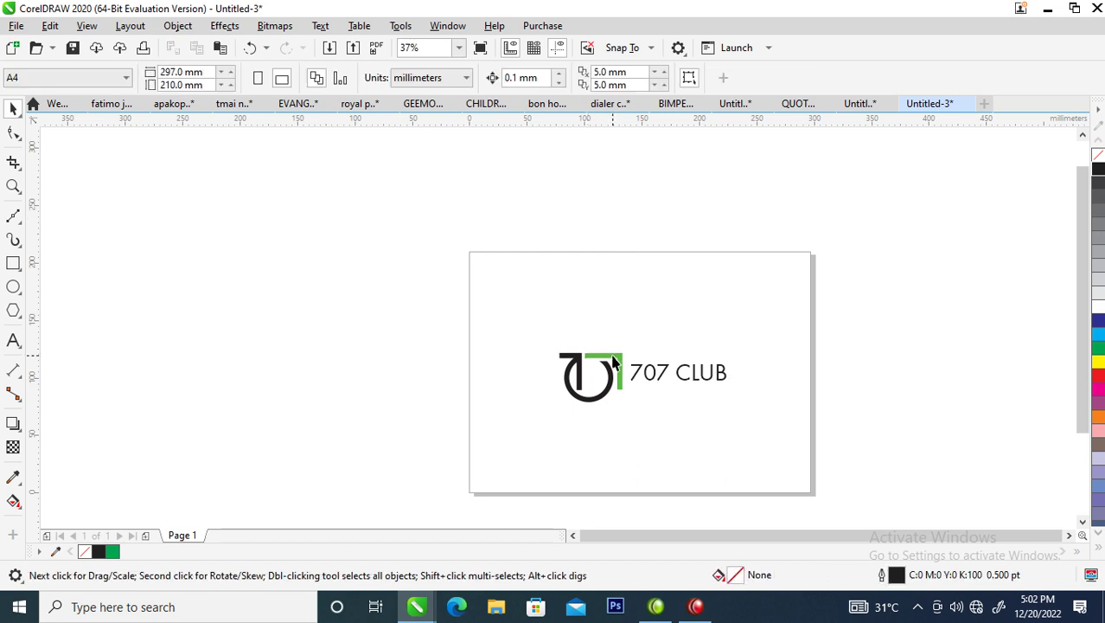
# Place a duplicate of the green and black mark near the page's upper-left corner.
pyautogui.click(620, 370)
pyautogui.moveTo(347, 308); pyautogui.dragTo(637, 437)
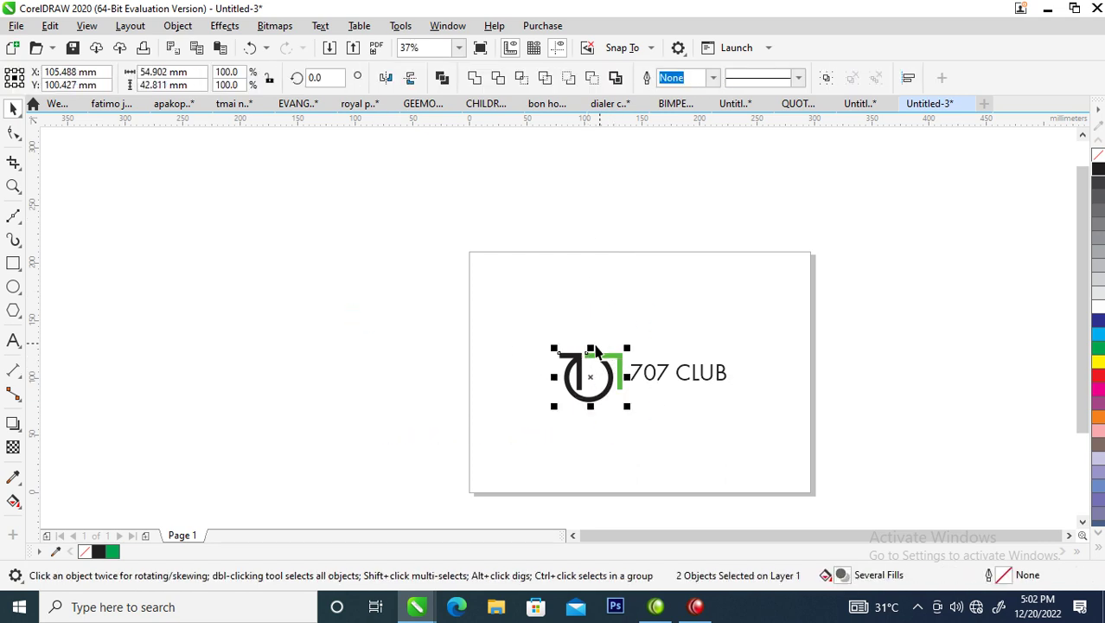
pyautogui.moveTo(615, 356); pyautogui.dragTo(547, 278)
pyautogui.rightClick(548, 278)
pyautogui.click(471, 242)
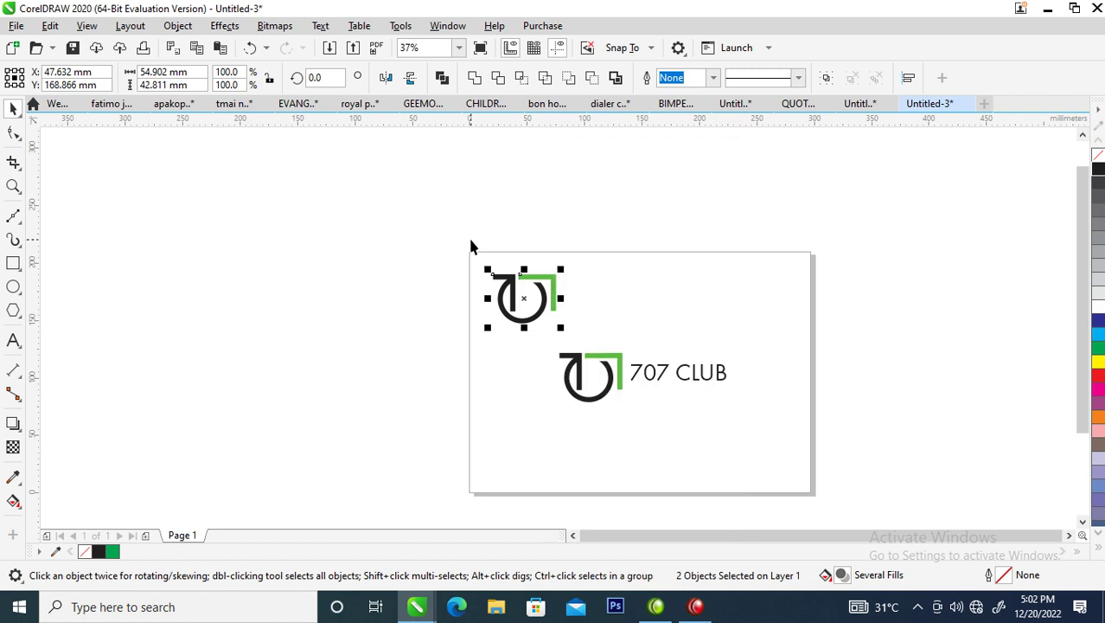
# Group the duplicated mark, shrink it in the page's corner with a smaller copy beside it, and select both.
pyautogui.hotkey('ctrl', 'g')
pyautogui.moveTo(561, 270); pyautogui.dragTo(538, 260)
pyautogui.moveTo(396, 217); pyautogui.dragTo(580, 314)
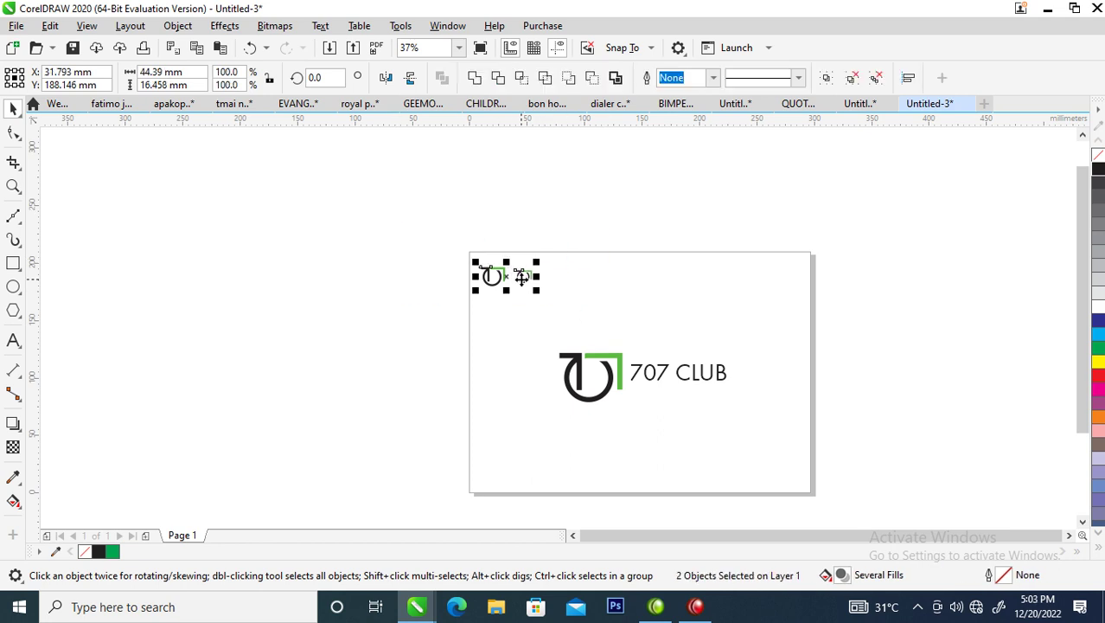
# Group the large and small mark pair and repeat it across the page's upper edge to form a row of five pairs.
pyautogui.hotkey('ctrl', 'g')
pyautogui.moveTo(522, 276); pyautogui.dragTo(583, 291)
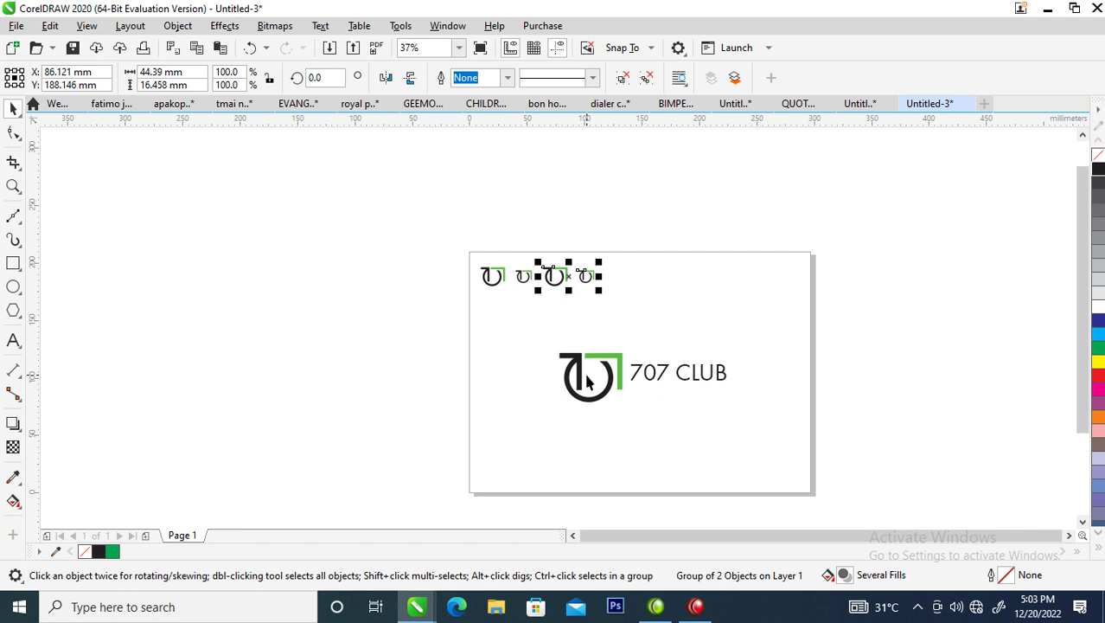
pyautogui.hotkey('ctrl', 'd')
pyautogui.hotkey('ctrl', 'd')
pyautogui.hotkey('ctrl', 'd')
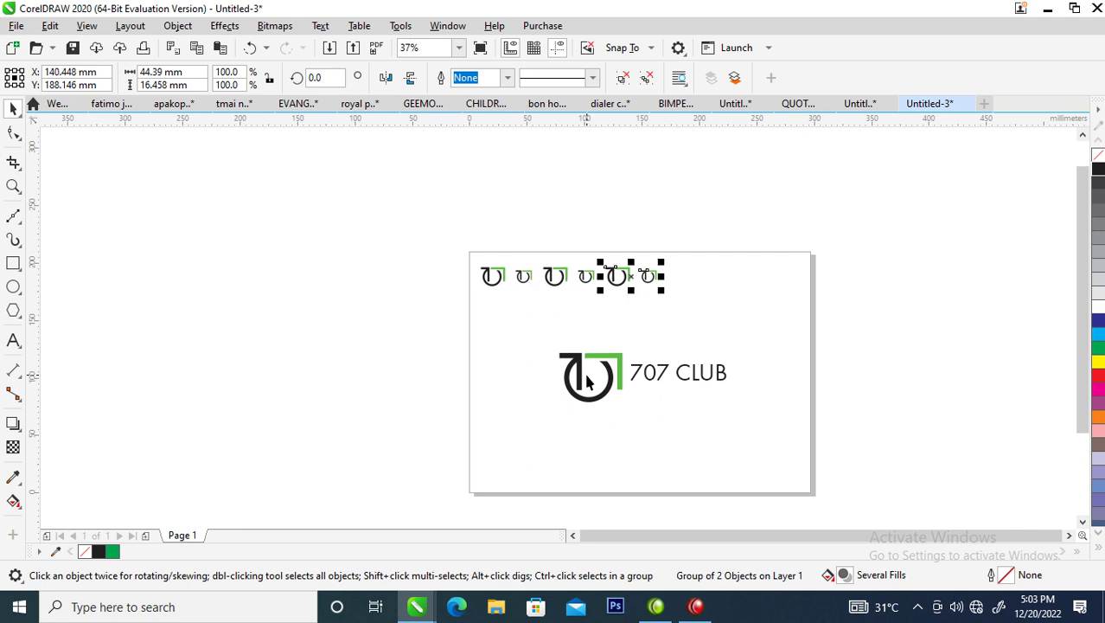
# Widen the row of mark pairs to about 274 mm and repeat it down the page to make eight evenly spaced rows.
pyautogui.moveTo(403, 234); pyautogui.dragTo(769, 305)
pyautogui.hotkey('ctrl', 'r')
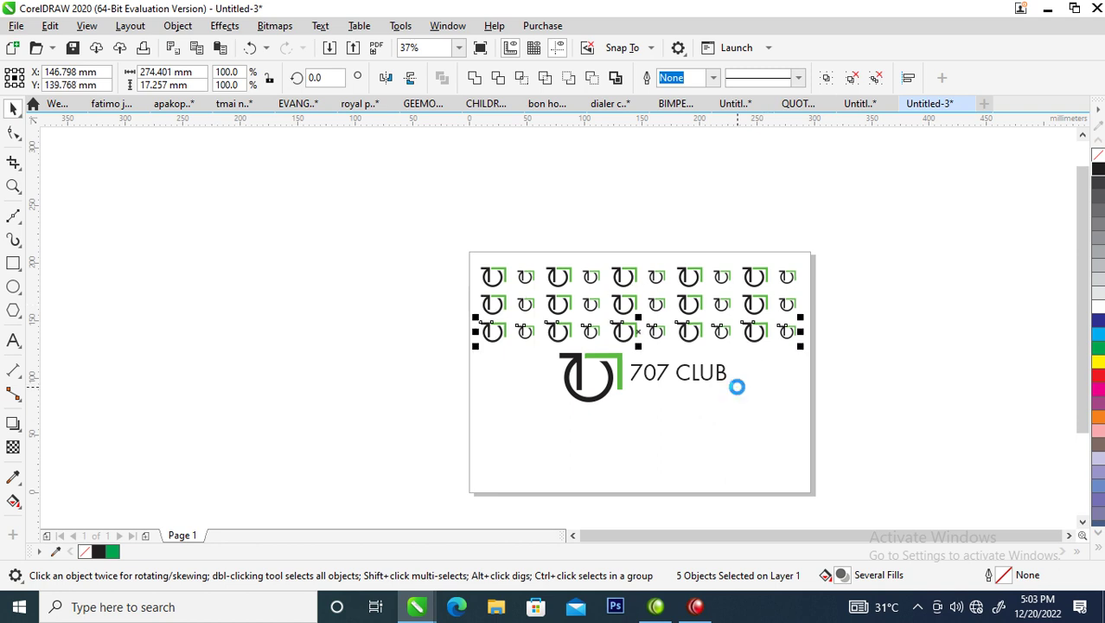
pyautogui.hotkey('ctrl', 'r')
pyautogui.hotkey('ctrl', 'r')
pyautogui.hotkey('ctrl', 'r')
pyautogui.hotkey('ctrl', 'r')
pyautogui.hotkey('ctrl', 'r')
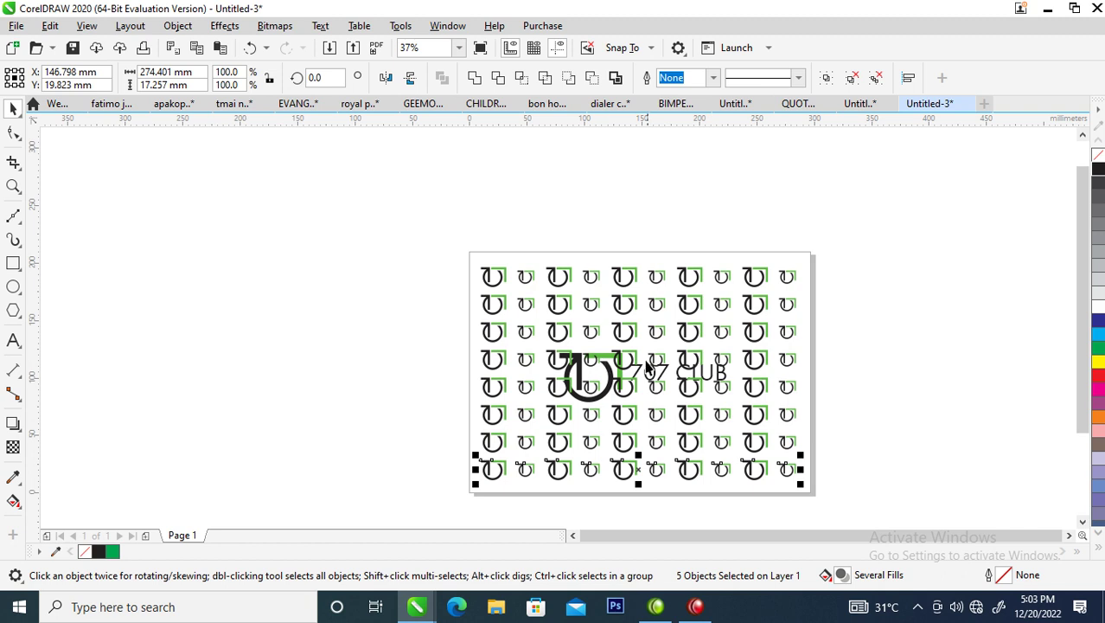
# Delete the three middle mark pairs in the fourth row that overlap the central logo and name.
pyautogui.click(635, 359)
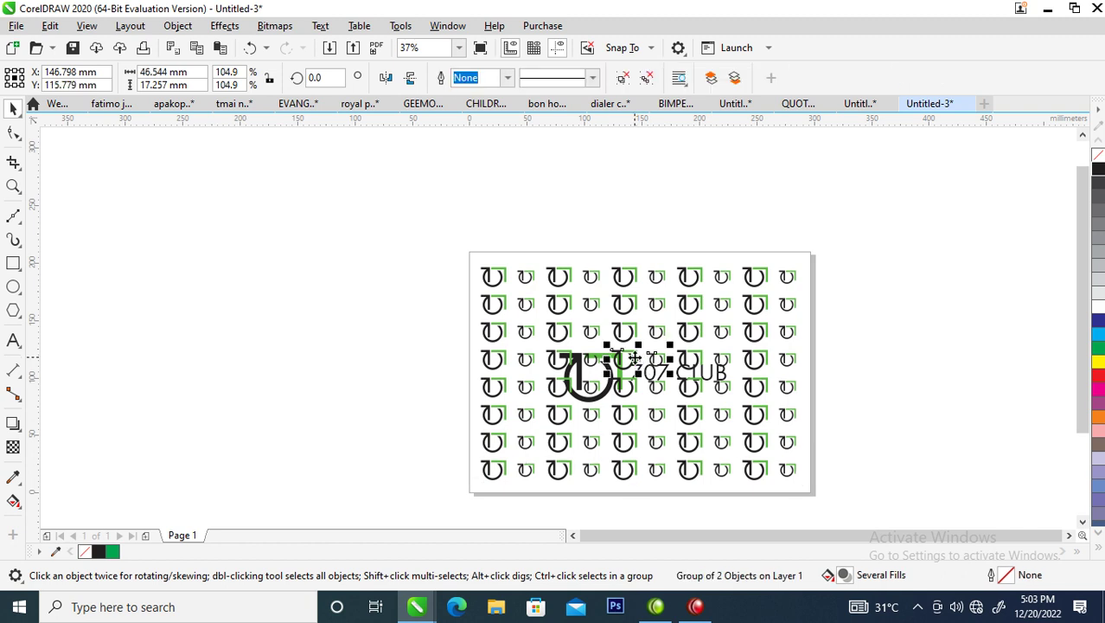
pyautogui.press('Delete')
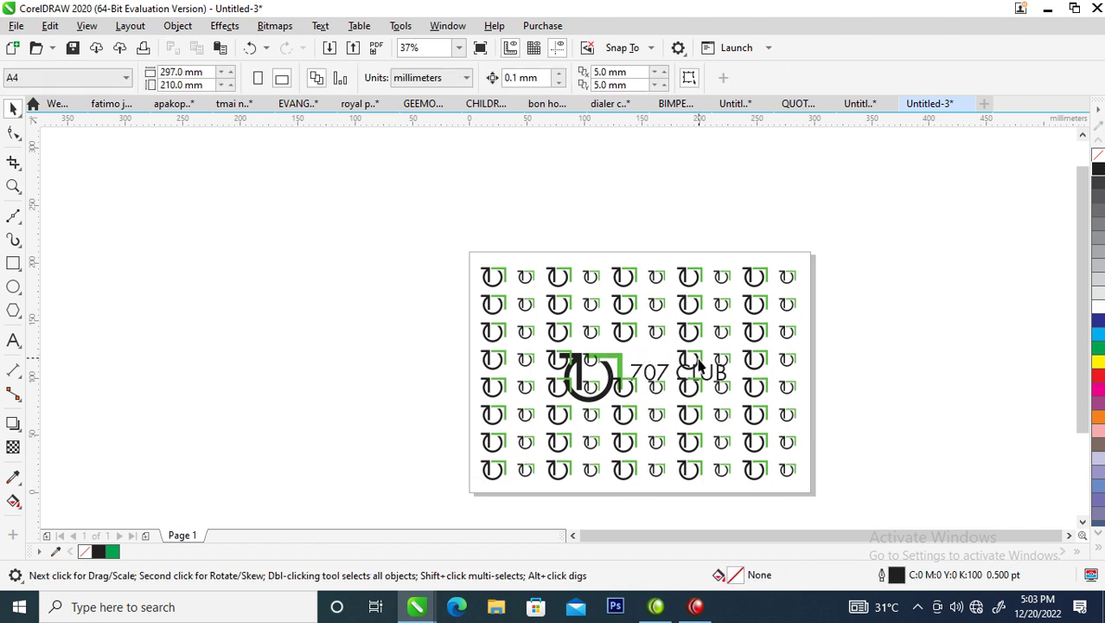
pyautogui.click(697, 364)
pyautogui.press('Delete')
pyautogui.click(569, 357)
pyautogui.press('Delete')
# Delete the three middle mark pairs in the fifth row that overlap the central logo and name.
pyautogui.click(560, 387)
pyautogui.press('Delete')
pyautogui.click(629, 394)
pyautogui.press('Delete')
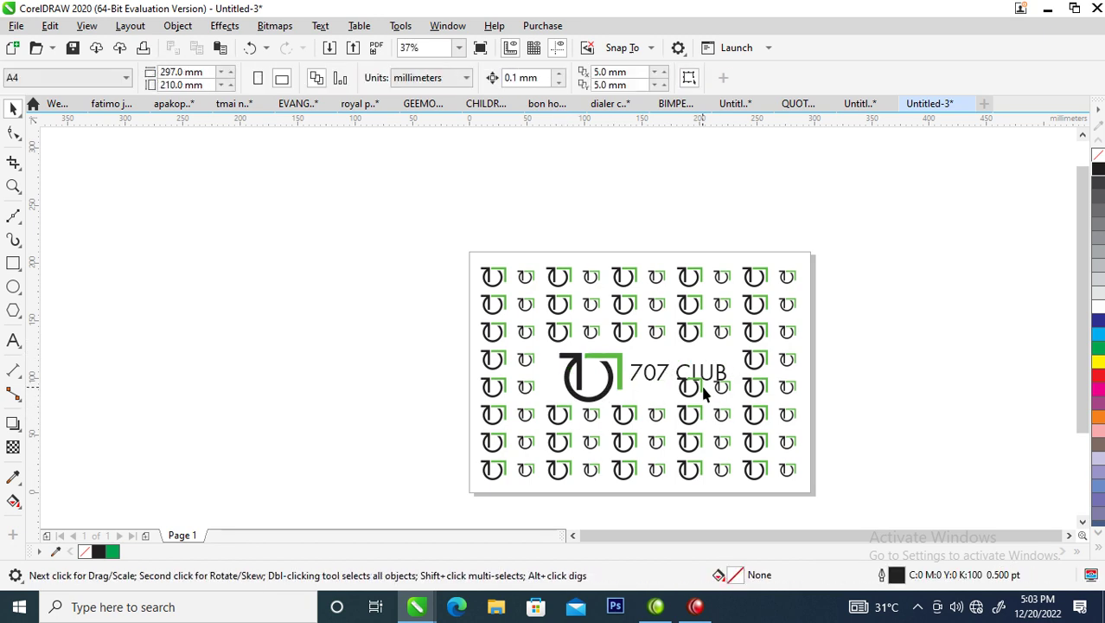
pyautogui.click(699, 390)
pyautogui.press('Delete')
pyautogui.press('z')
pyautogui.moveTo(402, 233); pyautogui.dragTo(851, 512)
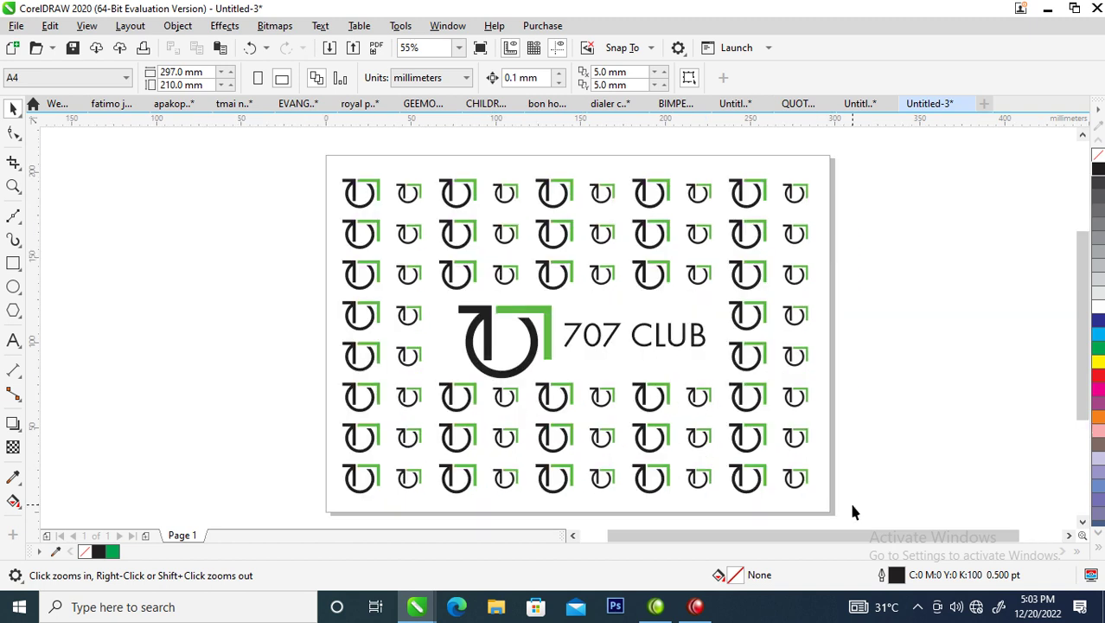